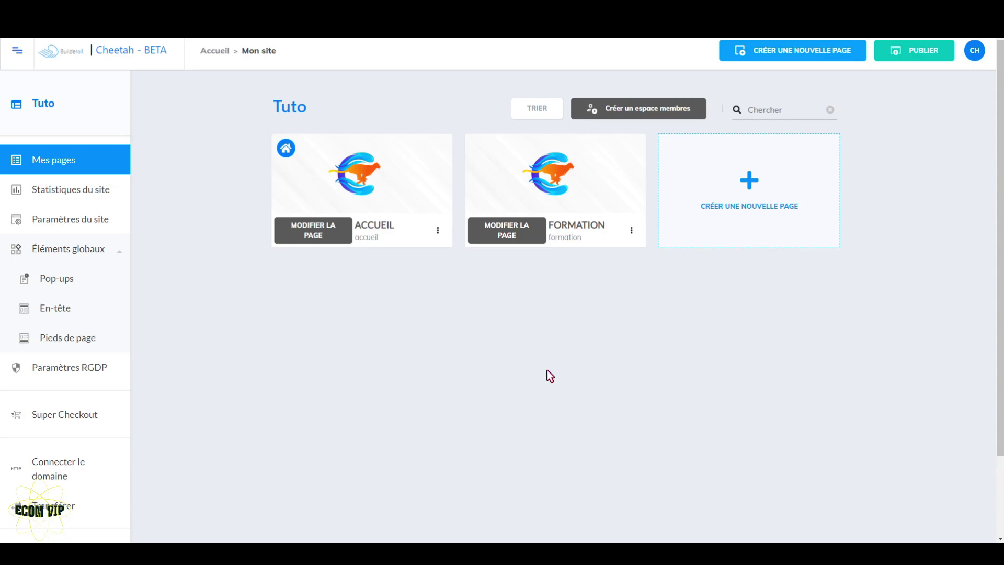
Start a new member area with "zone membre" as both its name and its description.
{"action": "left_click", "coordinate": [655, 117]}
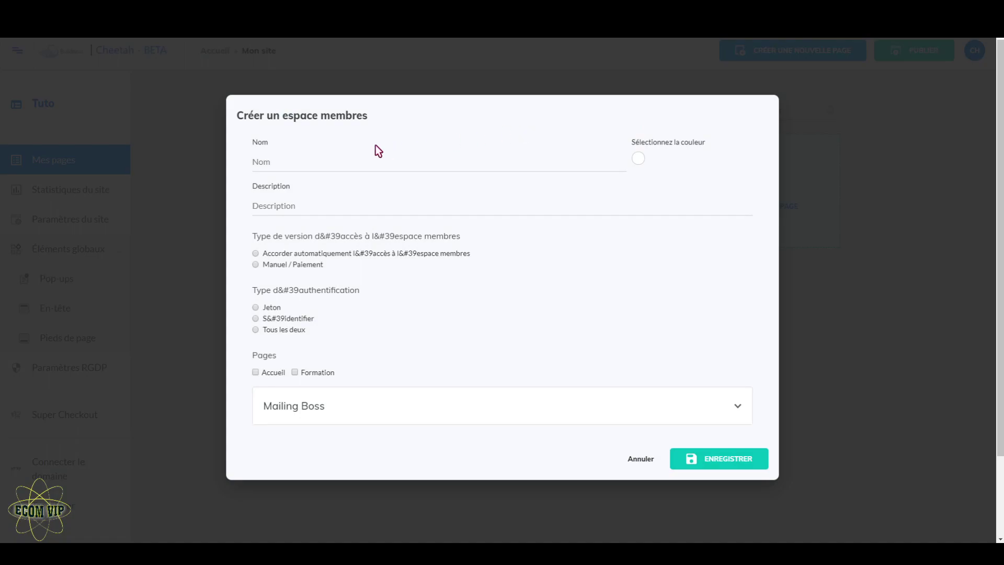
{"action": "left_click", "coordinate": [278, 162]}
{"action": "type", "text": "zone membre"}
{"action": "left_click", "coordinate": [379, 208]}
{"action": "type", "text": "zone membre"}
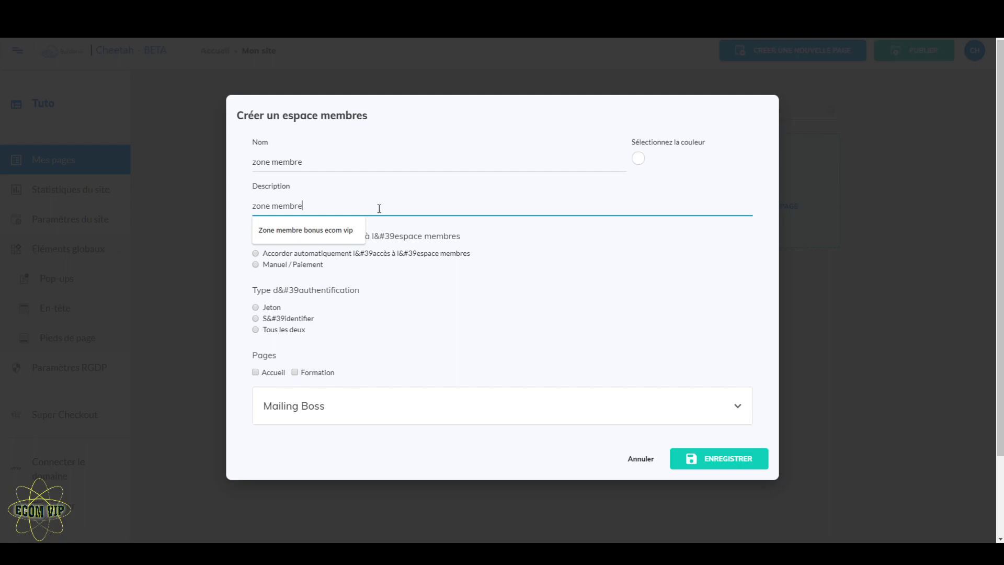
Set the new member area's colour to red.
{"action": "left_click", "coordinate": [639, 158]}
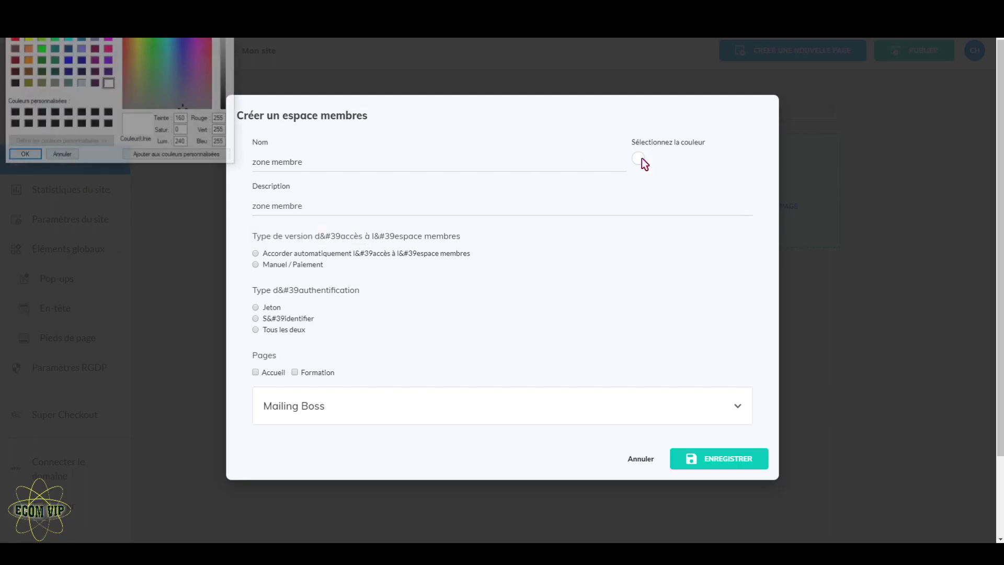
{"action": "left_click", "coordinate": [17, 42]}
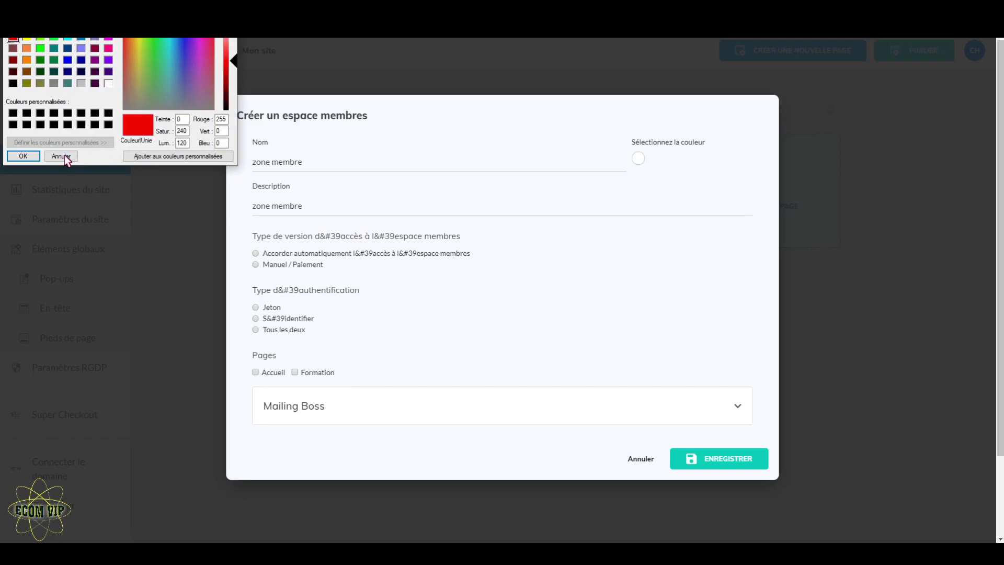
{"action": "left_click", "coordinate": [27, 156]}
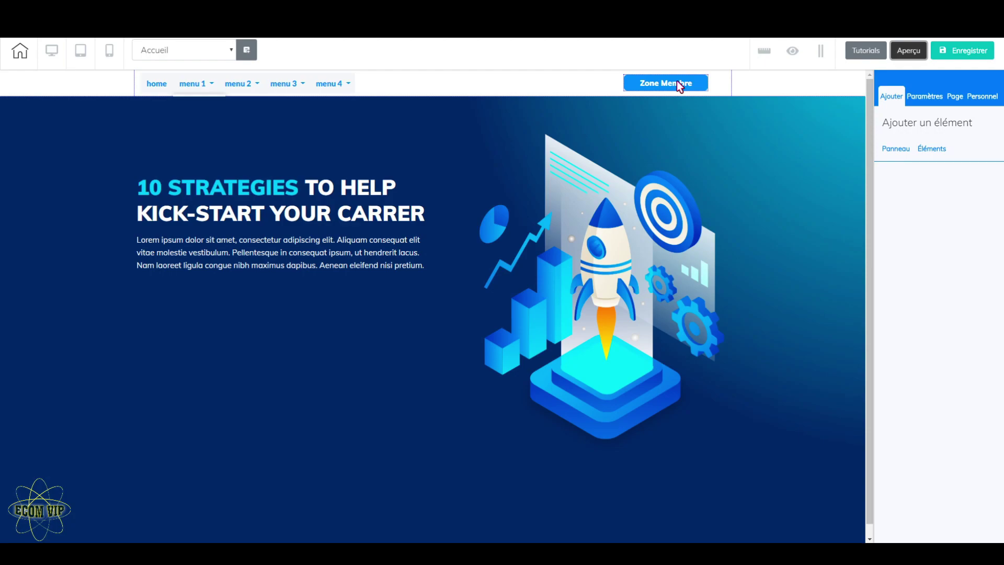
{"action": "left_click", "coordinate": [676, 84]}
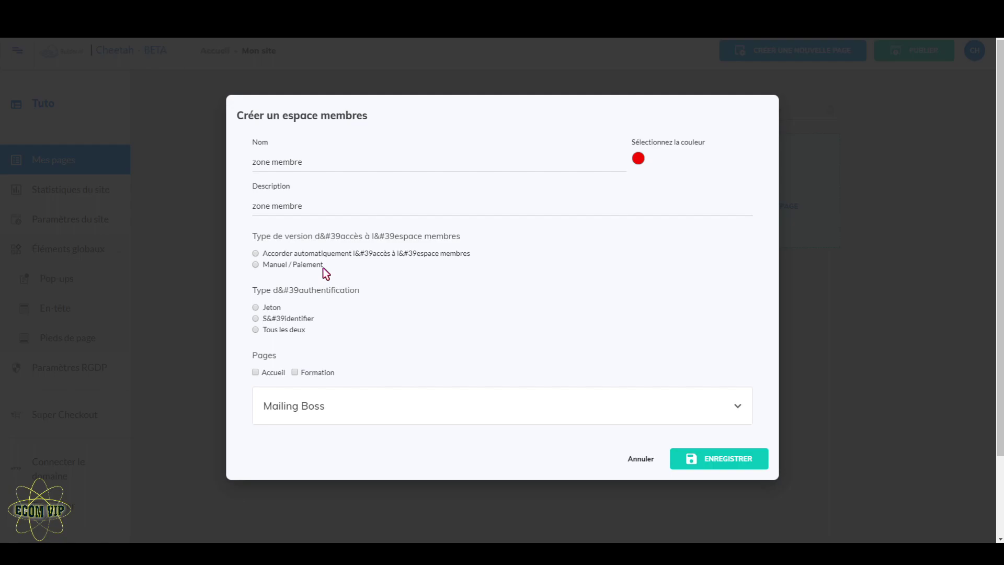
Give the member area Manuel / Paiement access, S'identifier authentication and the Formation page, and save it.
{"action": "left_click", "coordinate": [255, 265]}
{"action": "left_click", "coordinate": [255, 318]}
{"action": "left_click", "coordinate": [296, 372]}
{"action": "left_click", "coordinate": [254, 372]}
{"action": "left_click", "coordinate": [612, 408]}
{"action": "left_click", "coordinate": [728, 464]}
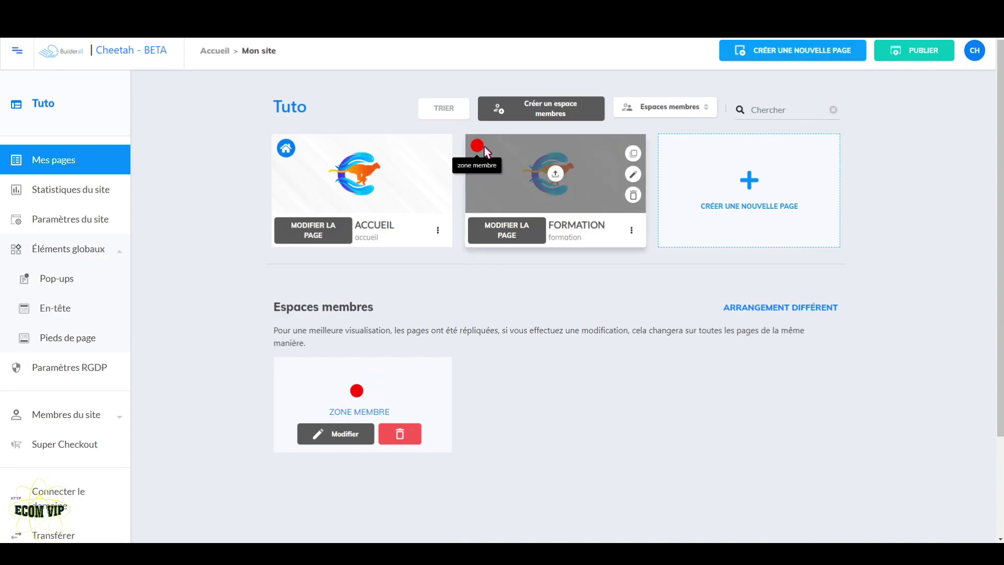
Open the Formation page for editing.
{"action": "mouse_move", "coordinate": [582, 212]}
{"action": "left_click", "coordinate": [507, 230]}
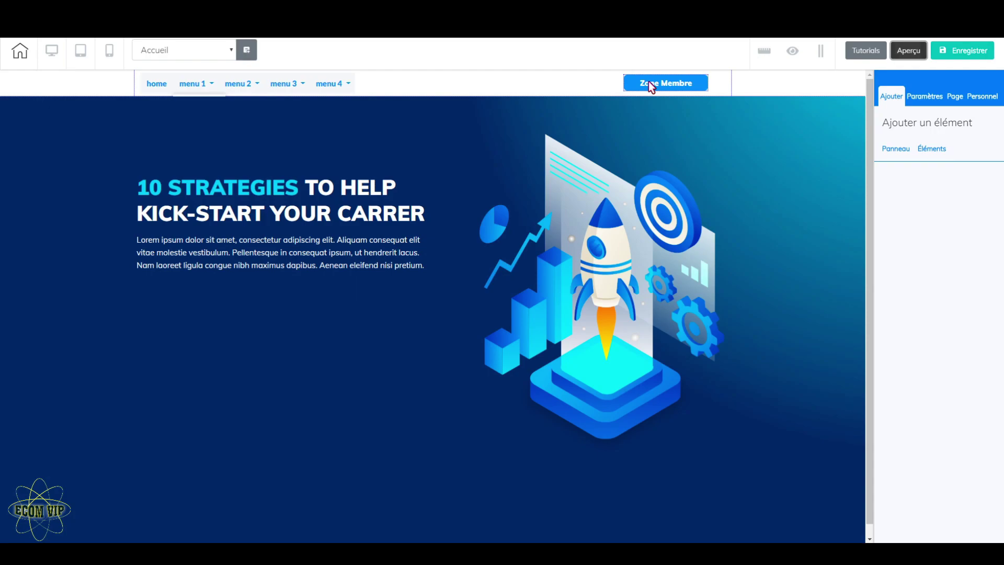
Make the Accueil page's Zone Membre button redirect its member sign-up action to Formation, and save the page without publishing.
{"action": "left_click", "coordinate": [648, 81]}
{"action": "left_click", "coordinate": [674, 86]}
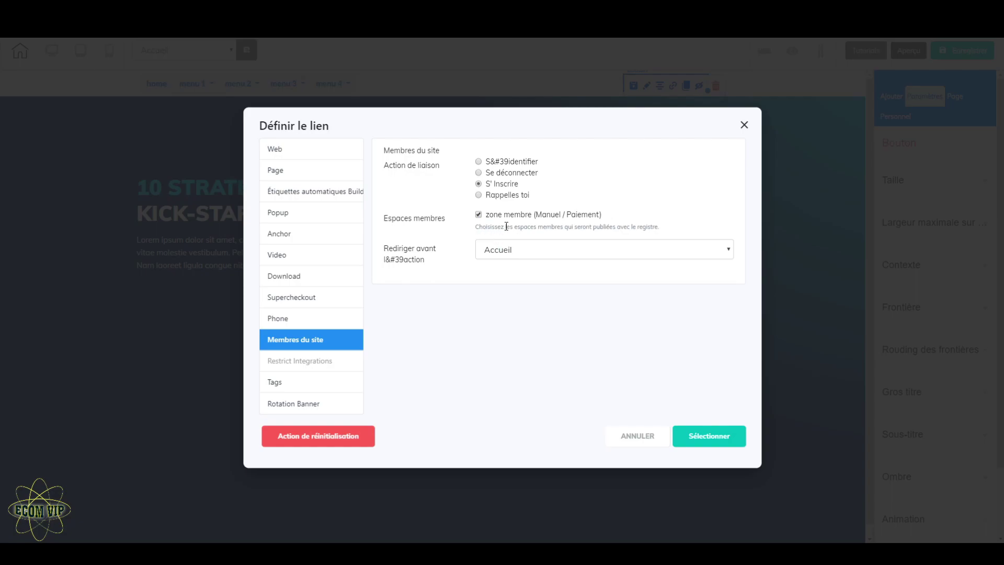
{"action": "left_click", "coordinate": [719, 253]}
{"action": "left_click", "coordinate": [679, 276]}
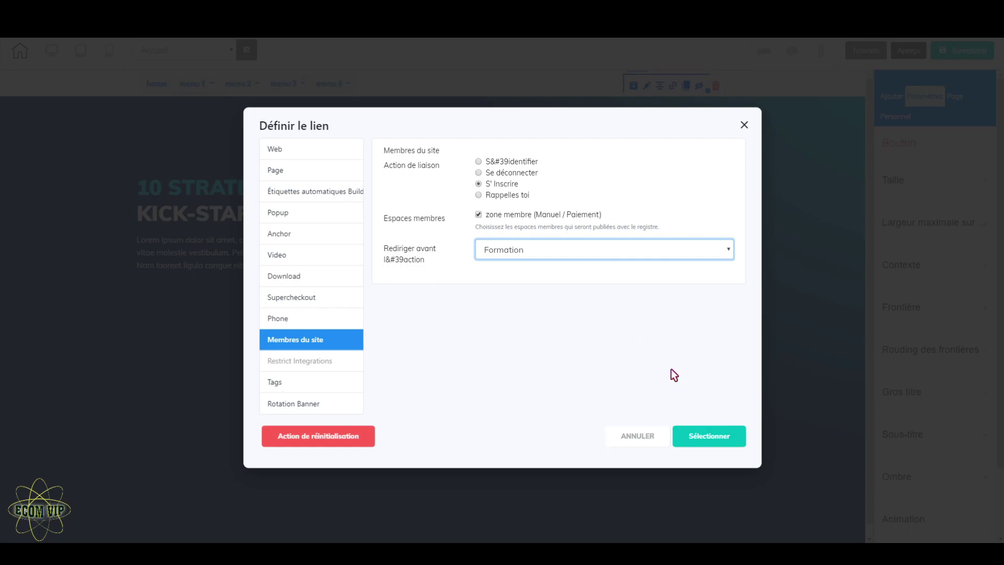
{"action": "left_click", "coordinate": [722, 445]}
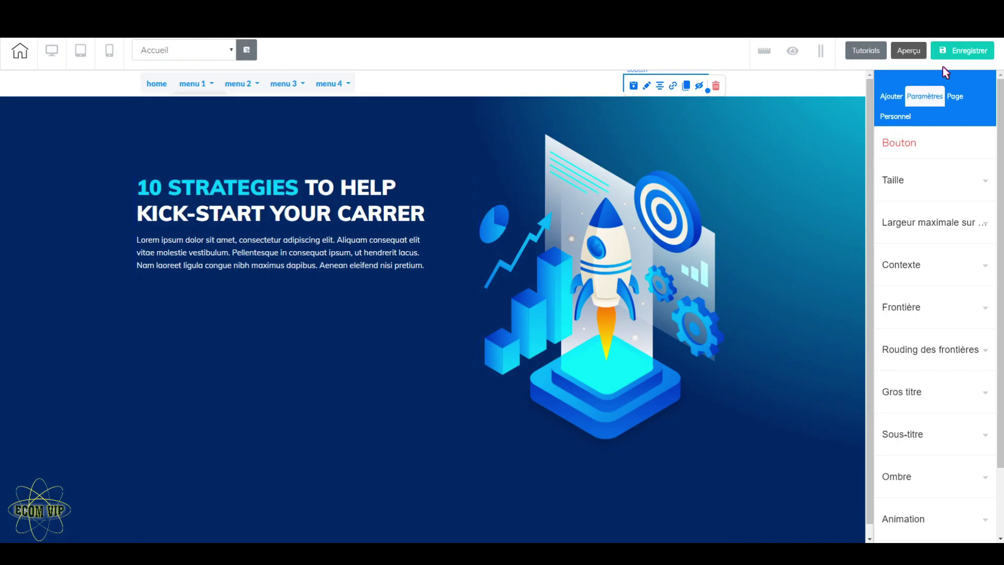
{"action": "left_click", "coordinate": [954, 57]}
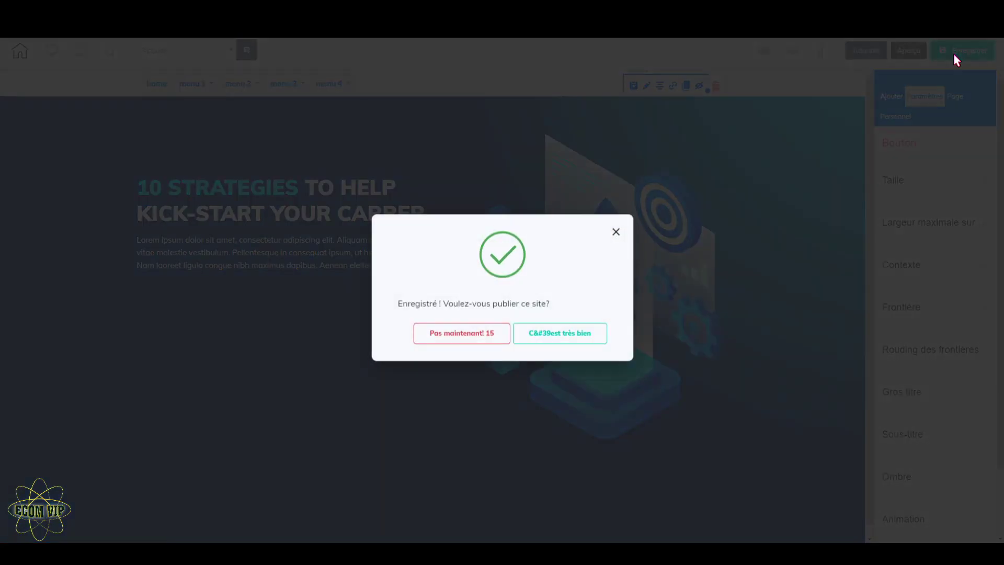
{"action": "left_click", "coordinate": [480, 334]}
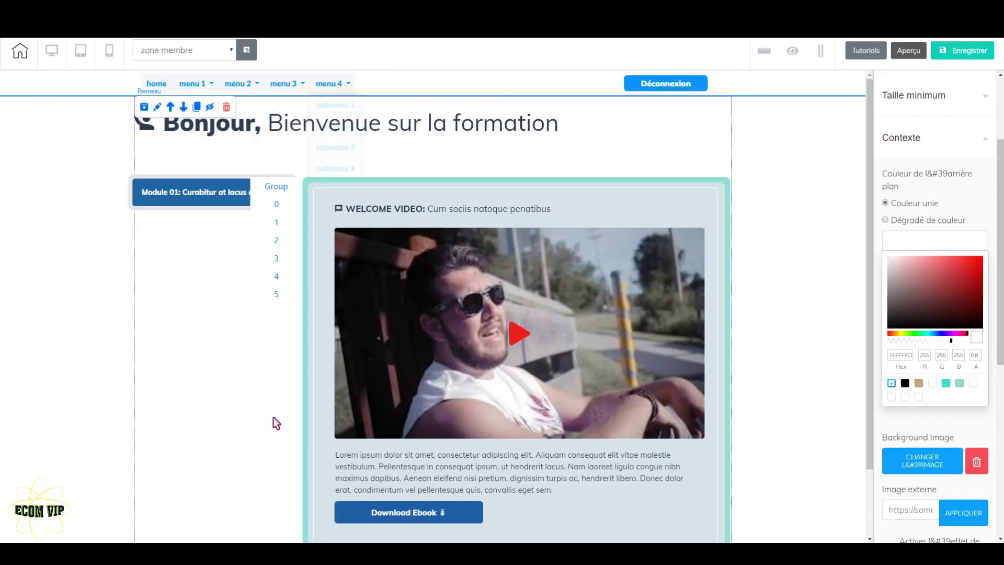
Link the Déconnexion button on the zone membre page to the site-member action Se déconnecter, redirecting to Accueil.
{"action": "left_click", "coordinate": [659, 84]}
{"action": "left_click", "coordinate": [672, 87]}
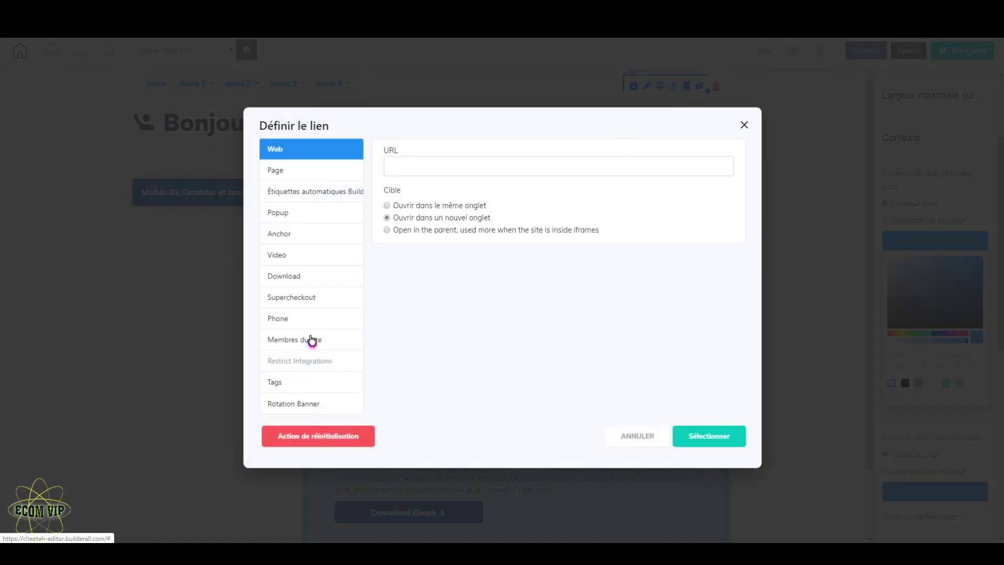
{"action": "left_click", "coordinate": [312, 341]}
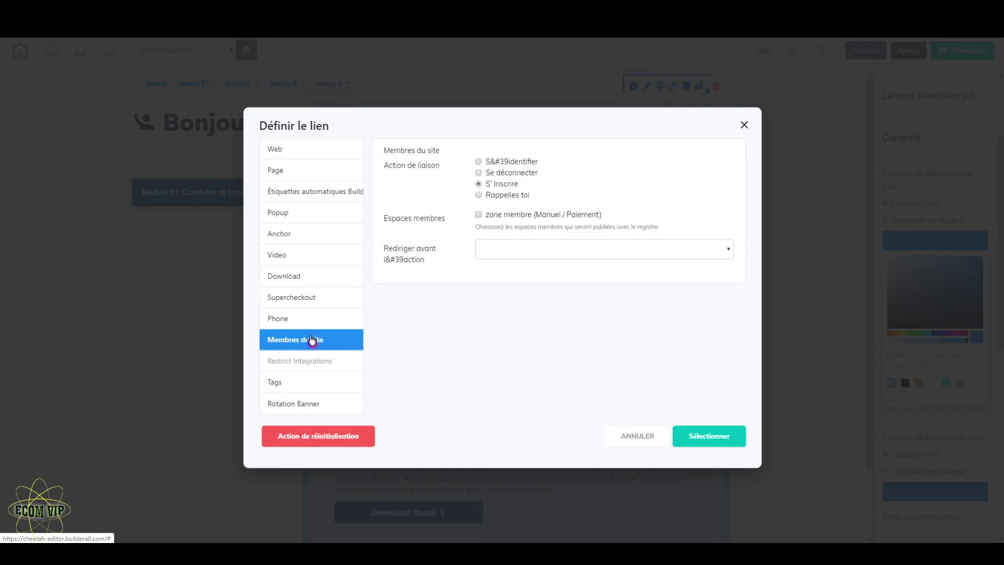
{"action": "left_click", "coordinate": [479, 173]}
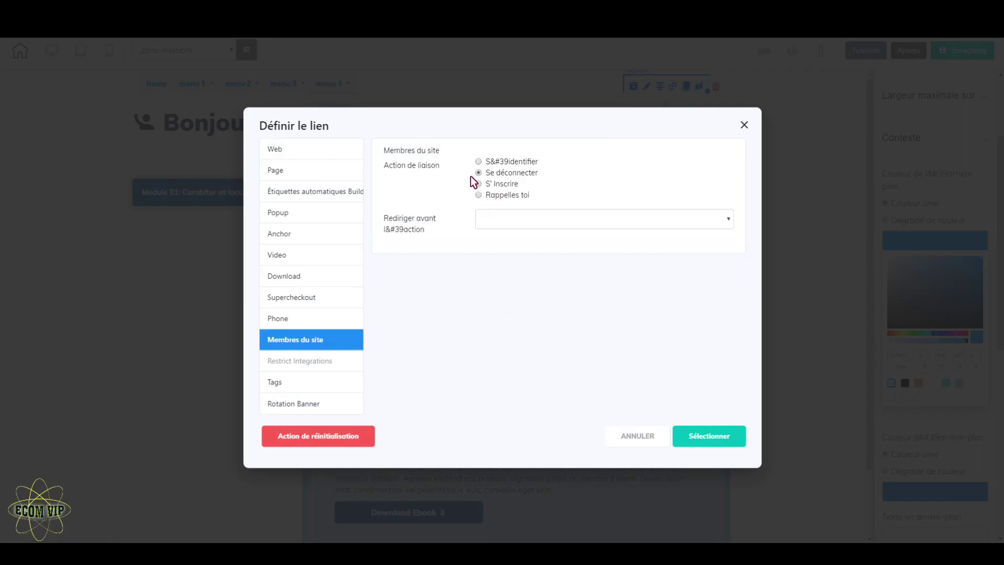
{"action": "left_click", "coordinate": [727, 224]}
{"action": "left_click", "coordinate": [539, 236]}
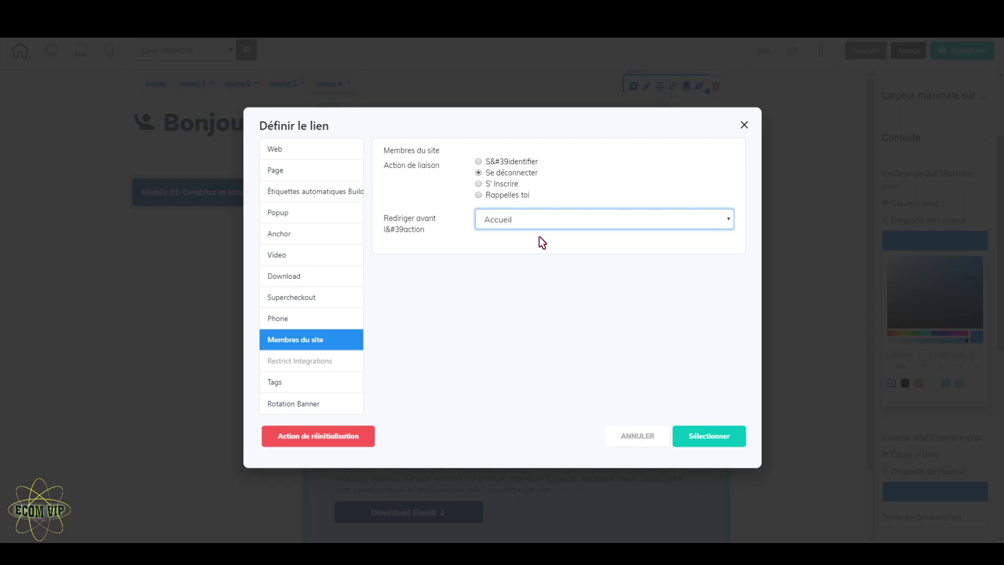
{"action": "left_click", "coordinate": [706, 441]}
Save the zone membre page, publish the site and visit the published site.
{"action": "left_click", "coordinate": [975, 54]}
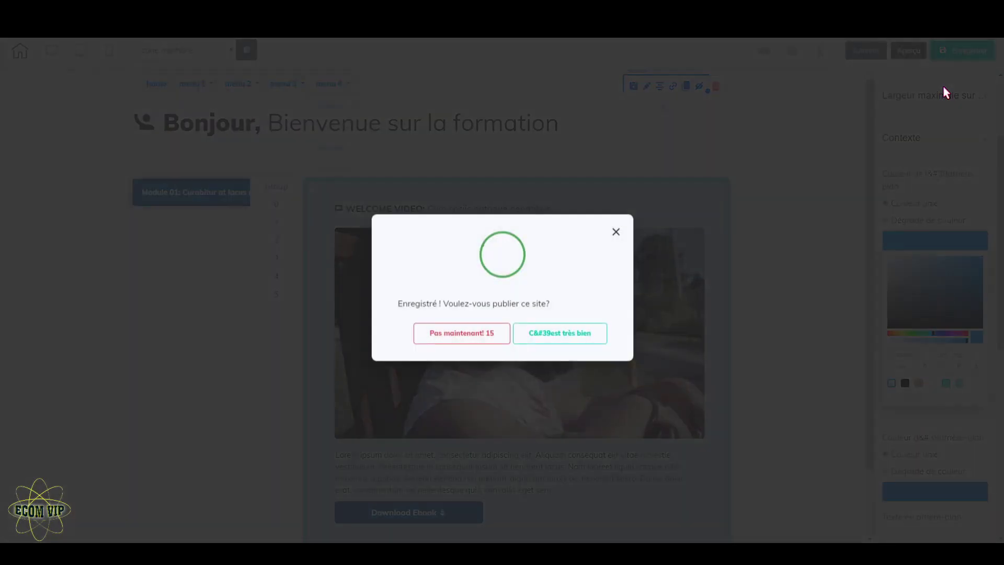
{"action": "left_click", "coordinate": [583, 334]}
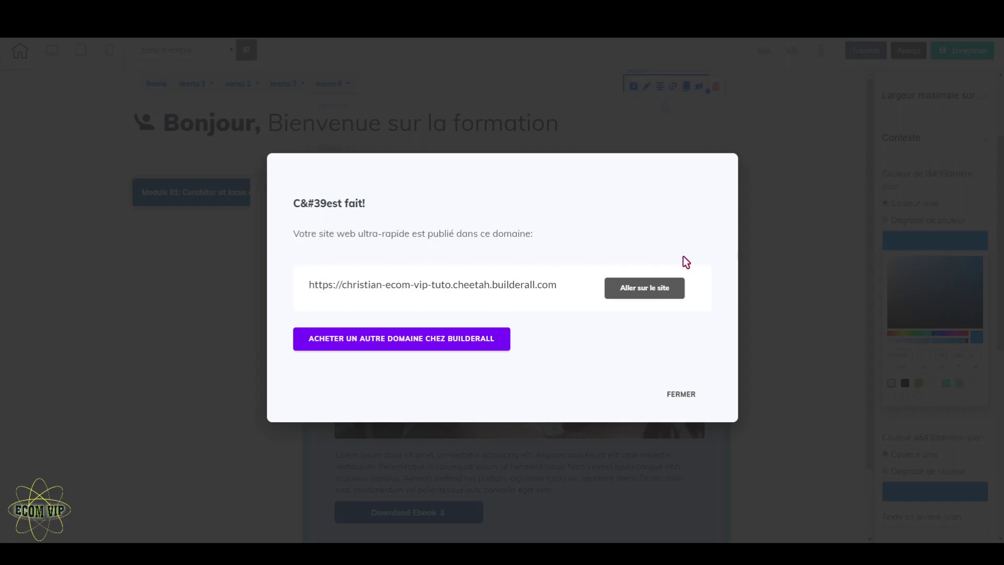
{"action": "left_click", "coordinate": [664, 299]}
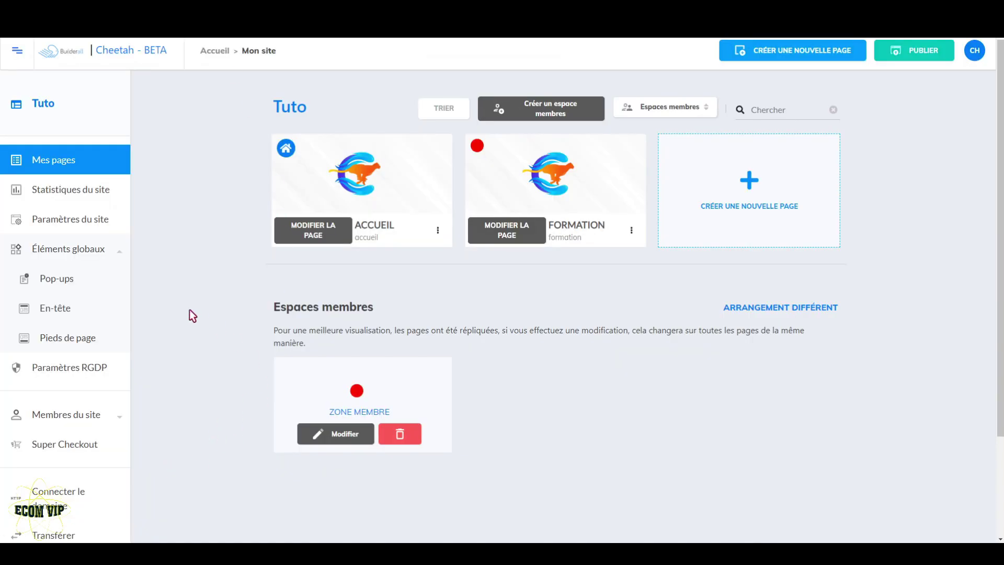
{"action": "scroll", "coordinate": [220, 388], "scroll_direction": "down", "scroll_amount": 3}
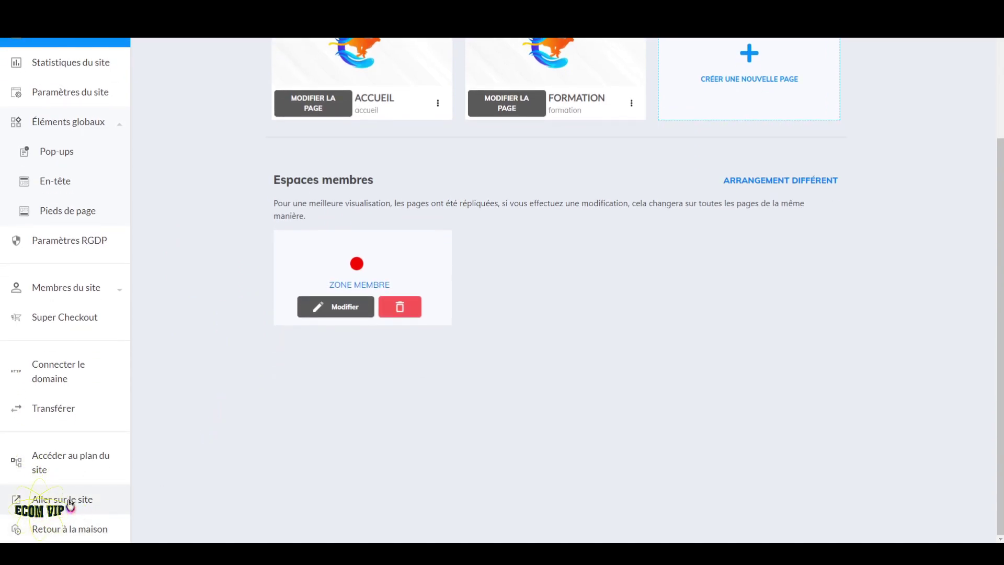
{"action": "scroll", "coordinate": [157, 490], "scroll_direction": "up", "scroll_amount": 3}
{"action": "left_click", "coordinate": [441, 236]}
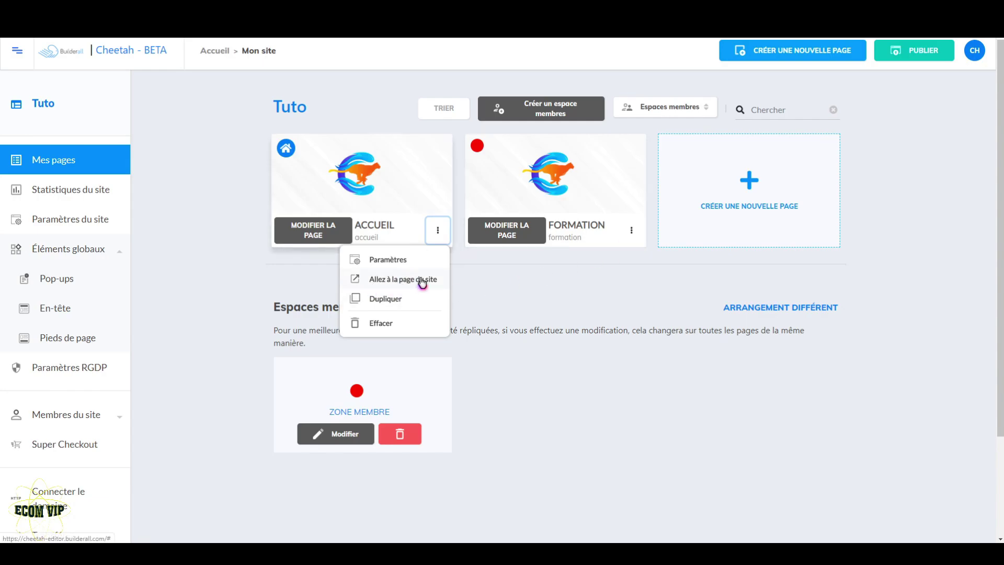
{"action": "left_click", "coordinate": [679, 366]}
Publish the Tuto site from its page overview and acknowledge the confirmation.
{"action": "left_click", "coordinate": [923, 54]}
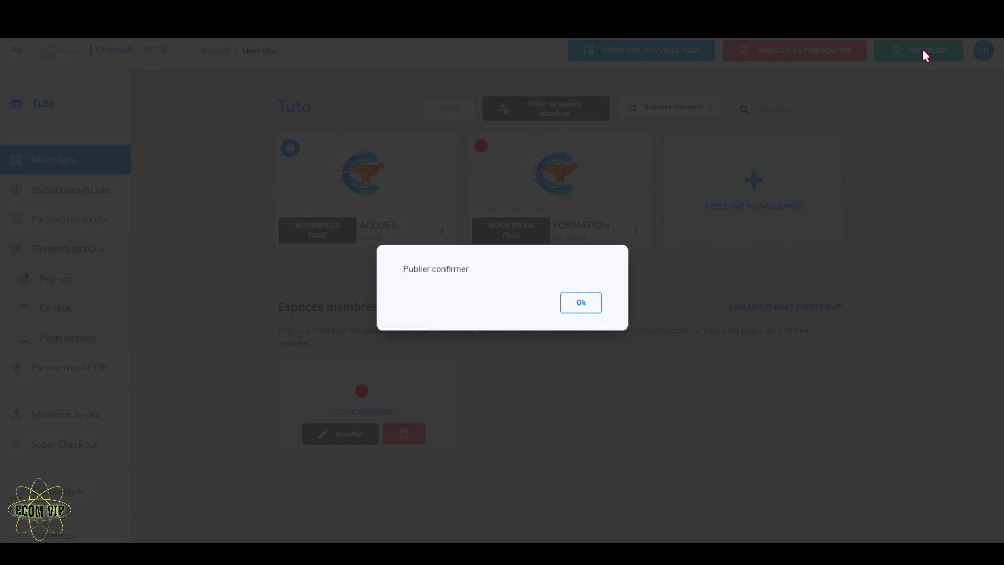
{"action": "left_click", "coordinate": [582, 309]}
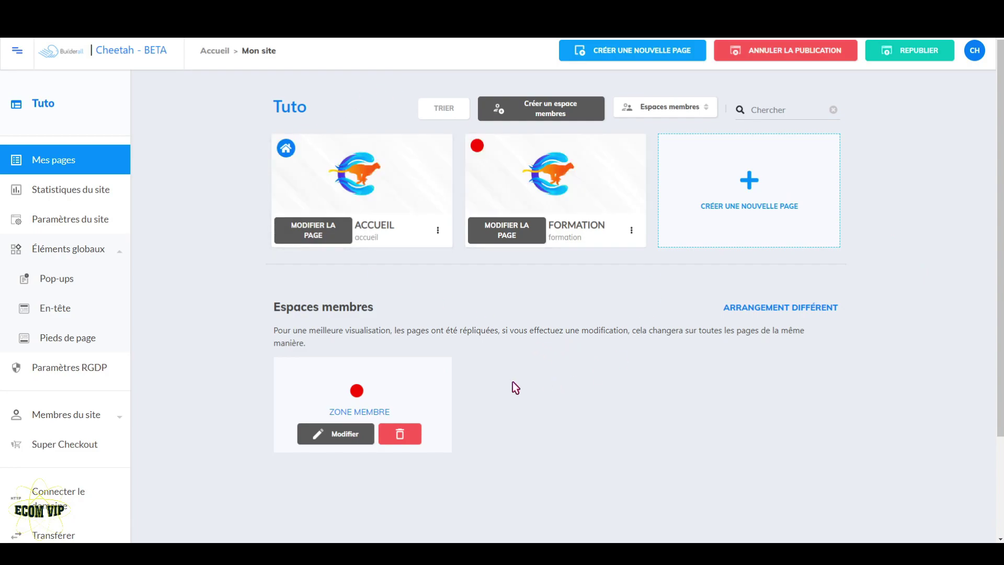
Open the member-area form settings of the site and expand the form theme options.
{"action": "left_click", "coordinate": [105, 421]}
{"action": "scroll", "coordinate": [103, 421], "scroll_direction": "down", "scroll_amount": 3}
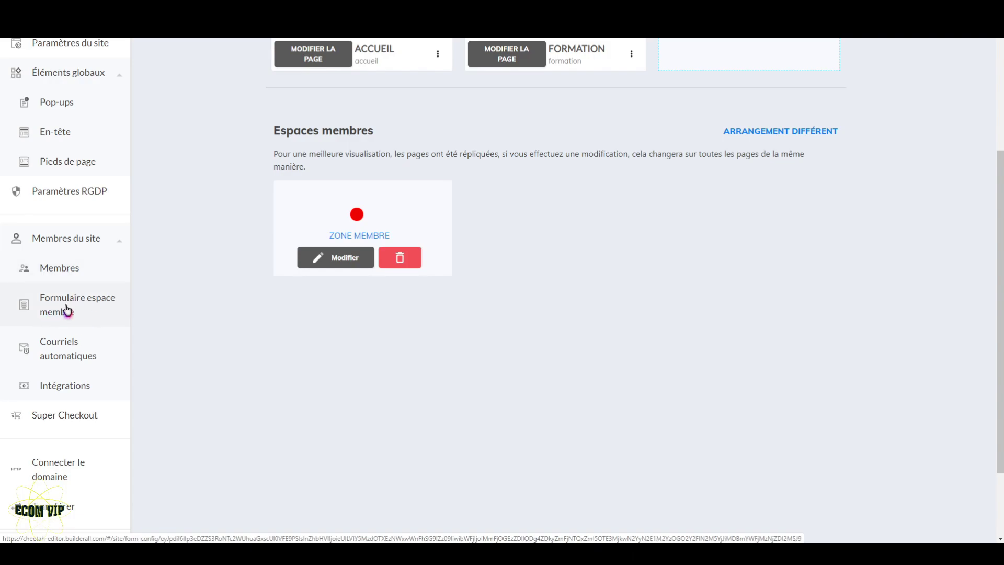
{"action": "left_click", "coordinate": [82, 309]}
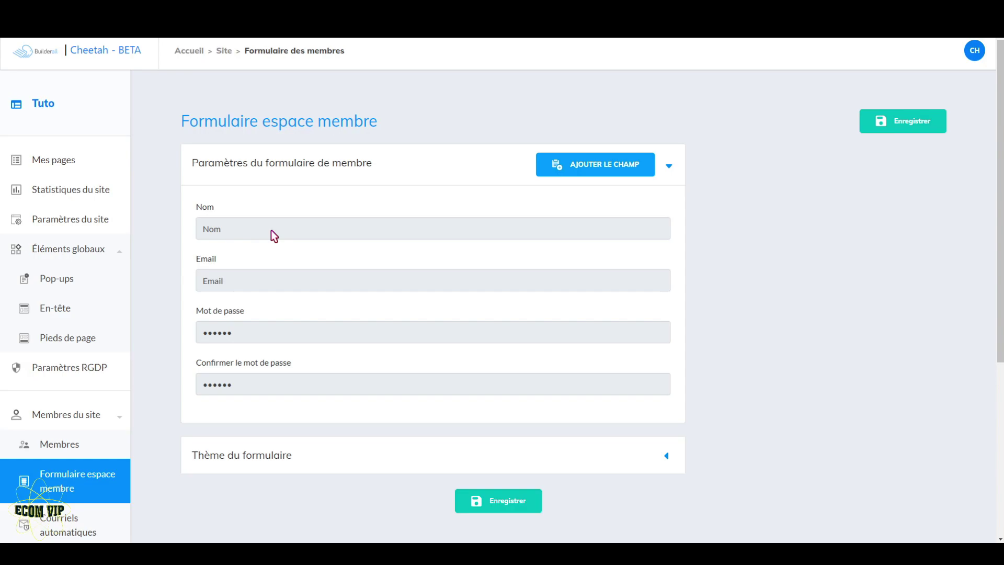
{"action": "scroll", "coordinate": [553, 303], "scroll_direction": "down", "scroll_amount": 3}
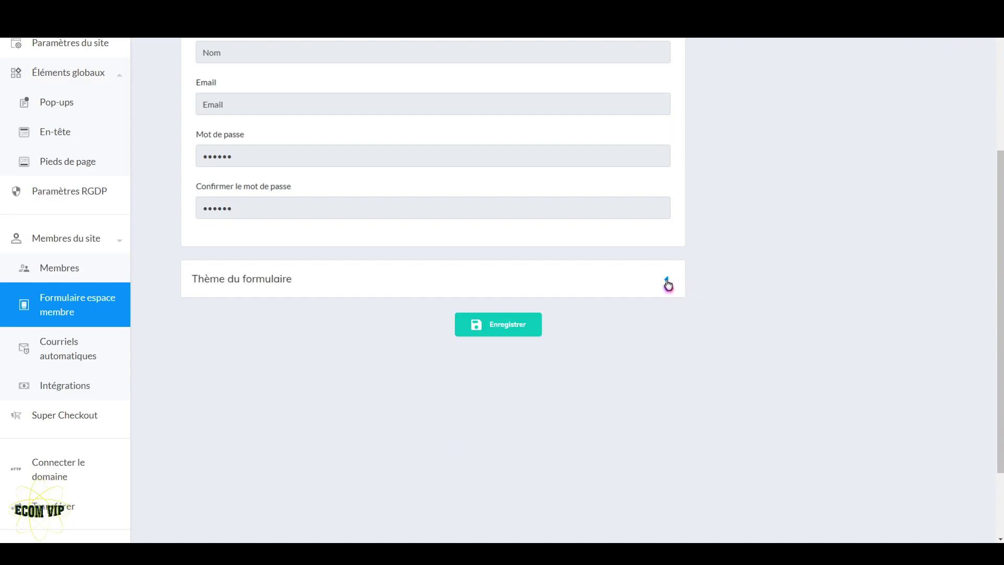
{"action": "left_click", "coordinate": [668, 283]}
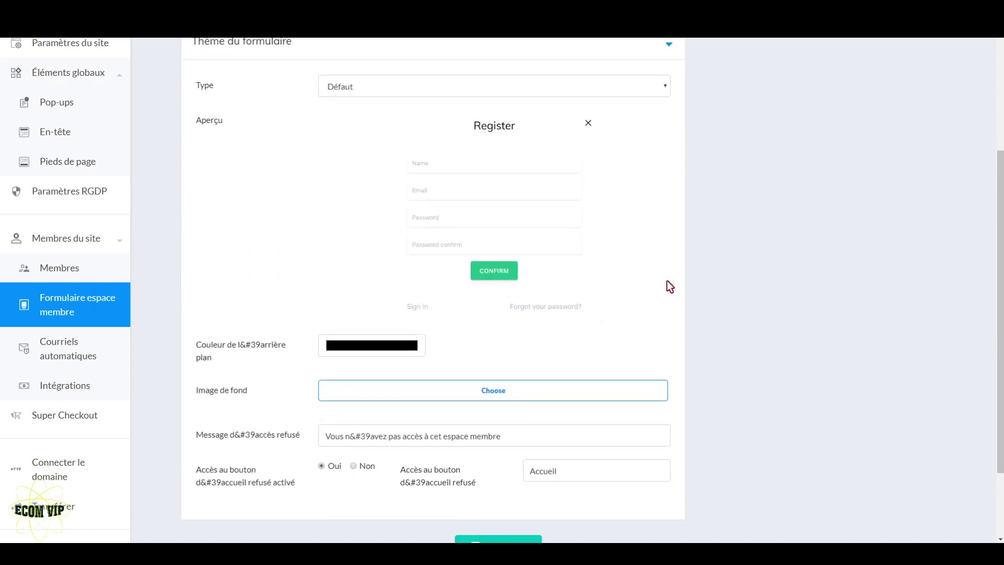
Set the member form's theme type to Deux onglets with the Foncé style.
{"action": "scroll", "coordinate": [666, 280], "scroll_direction": "up", "scroll_amount": 2}
{"action": "left_click", "coordinate": [639, 178]}
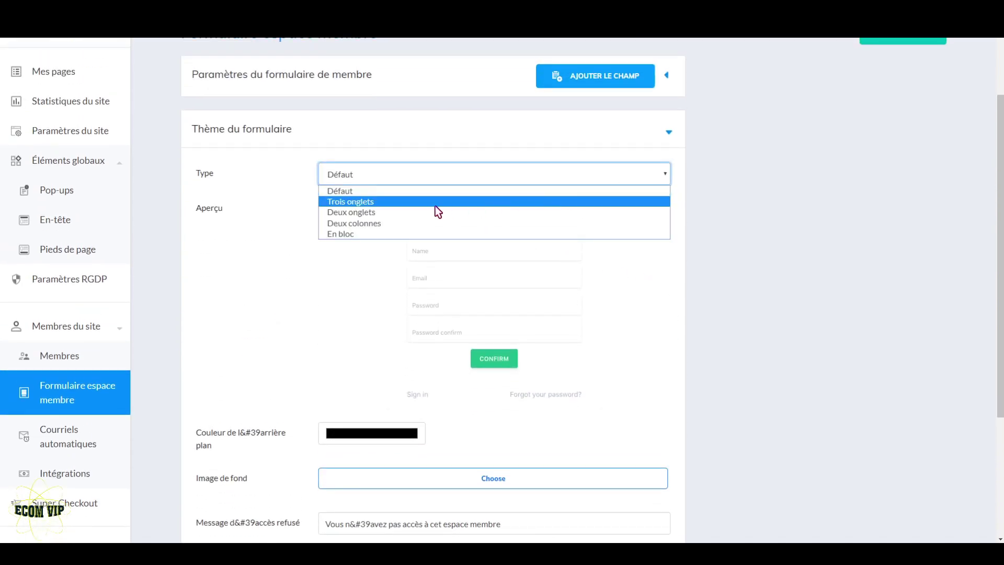
{"action": "left_click", "coordinate": [447, 212]}
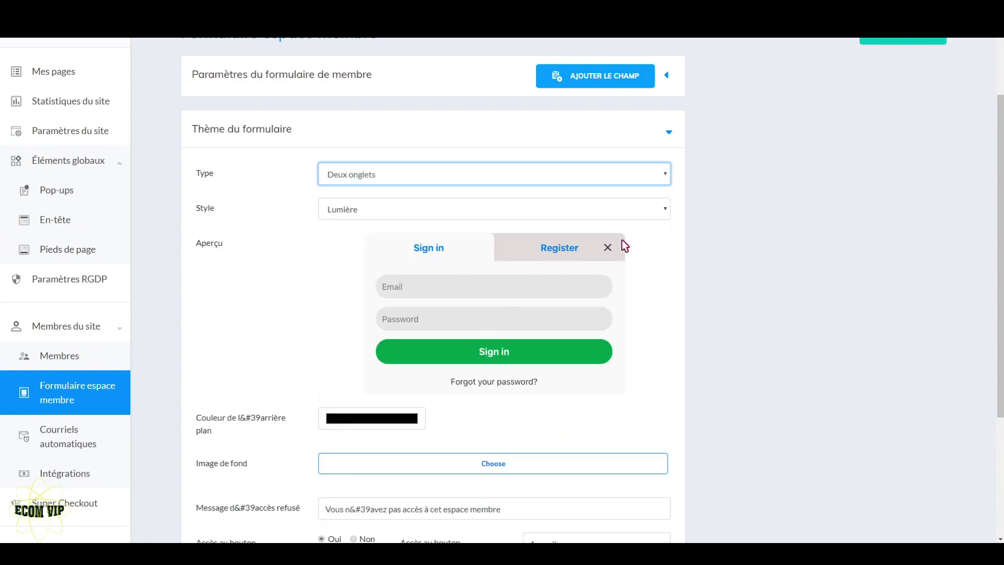
{"action": "left_click", "coordinate": [656, 216]}
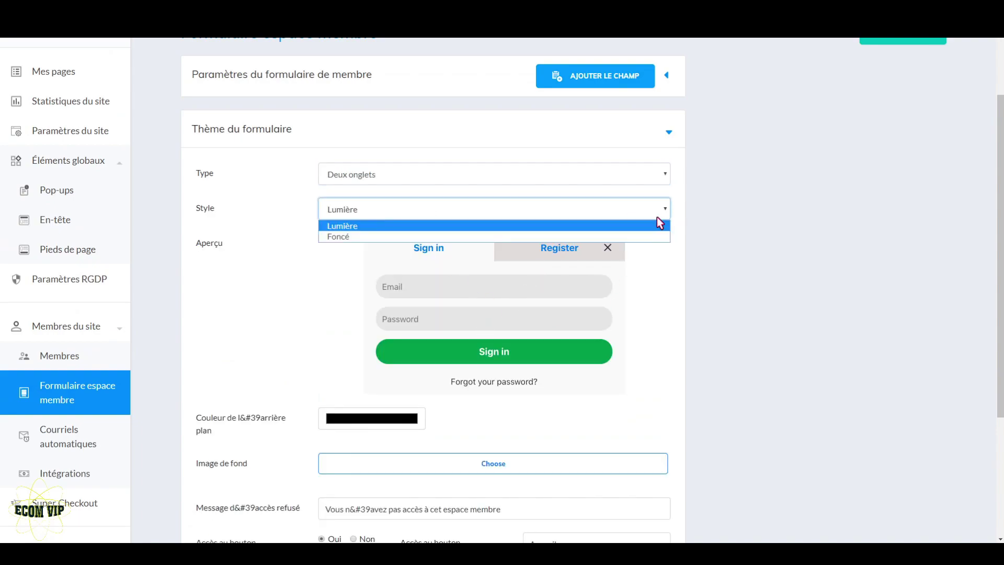
{"action": "left_click", "coordinate": [615, 238]}
Change the member form's theme type to En bloc and review the remaining theme options.
{"action": "left_click", "coordinate": [654, 181]}
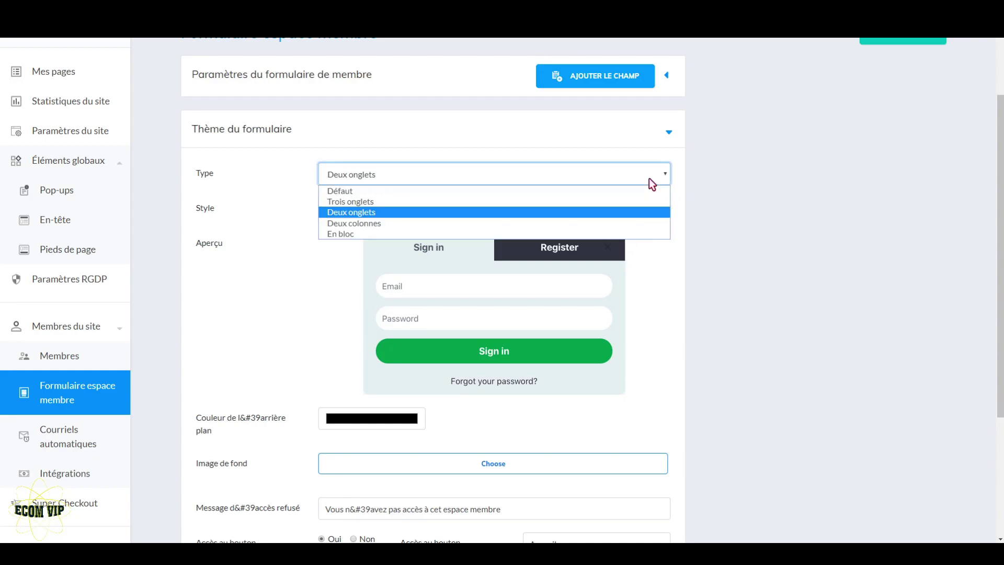
{"action": "left_click", "coordinate": [421, 233]}
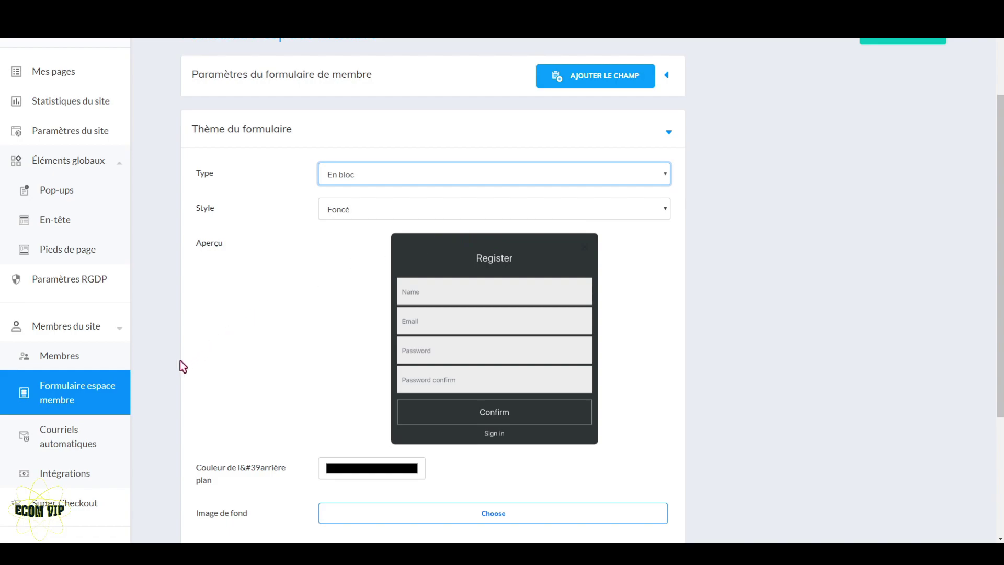
{"action": "scroll", "coordinate": [74, 343], "scroll_direction": "down", "scroll_amount": 2}
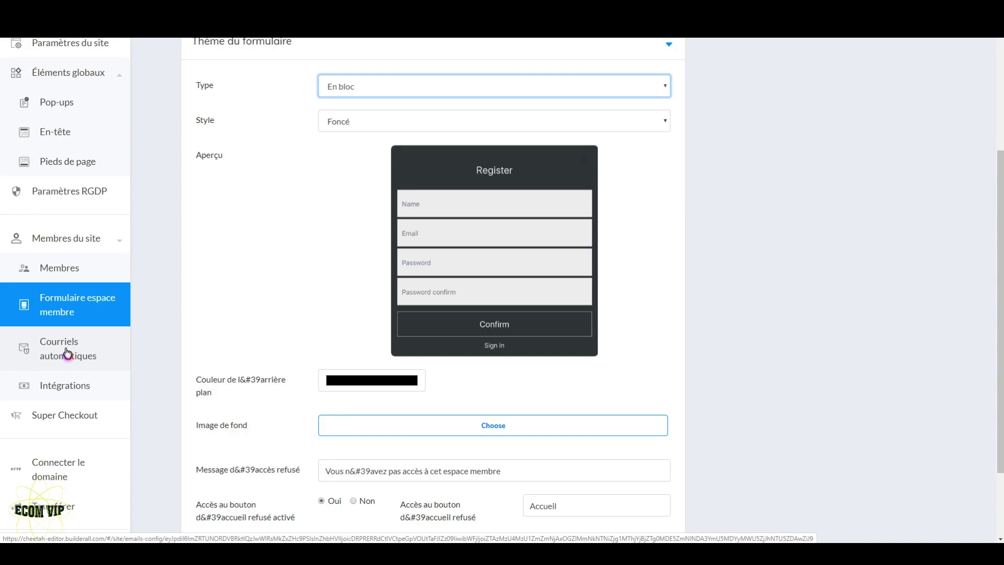
{"action": "scroll", "coordinate": [275, 368], "scroll_direction": "down", "scroll_amount": 2}
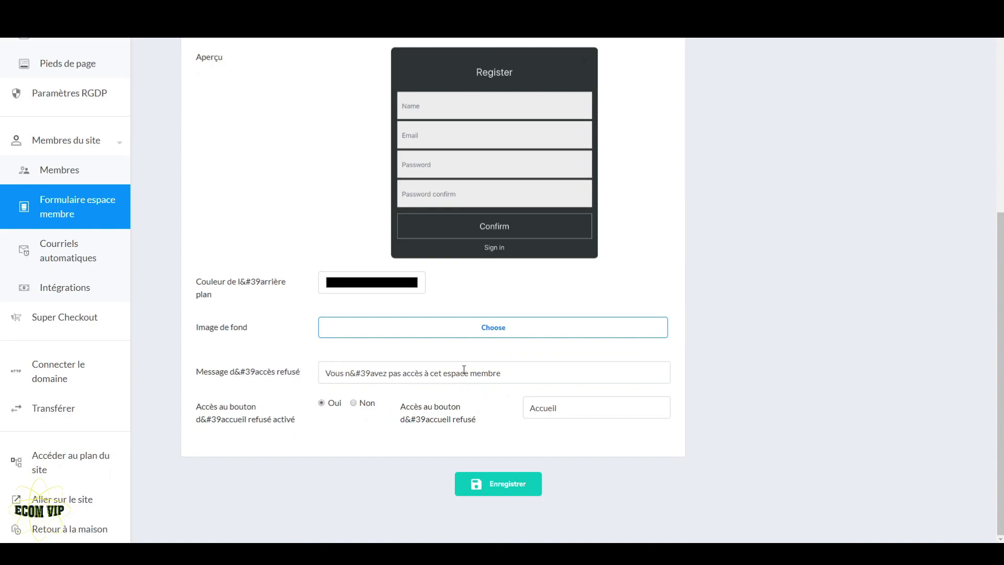
Change the access-denied message to "Vous n avez pas accès à cet espace membre" and save the member form settings.
{"action": "left_click", "coordinate": [370, 372]}
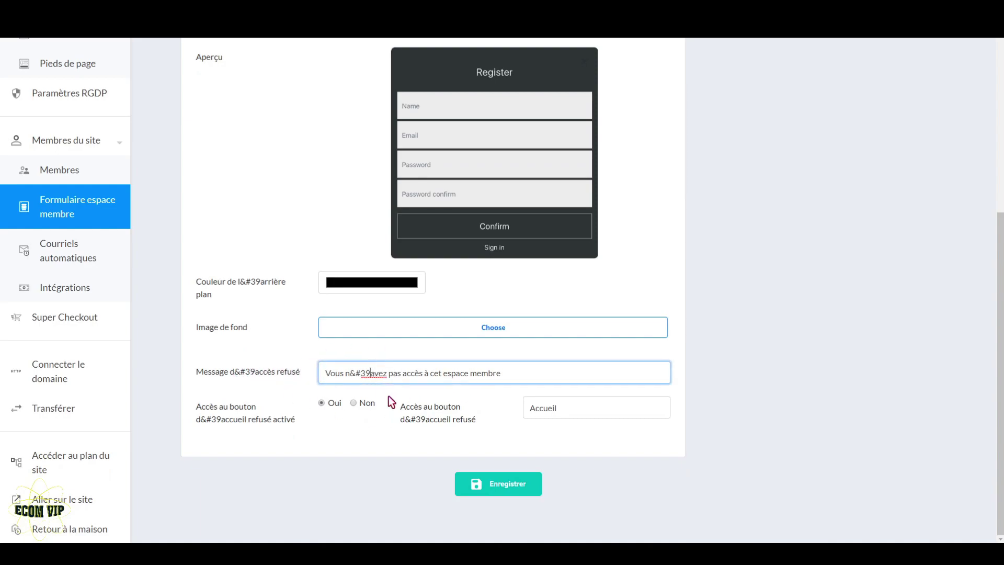
{"action": "key", "text": "BackSpace"}
{"action": "key", "text": "BackSpace"}
{"action": "key", "text": "BackSpace"}
{"action": "key", "text": "BackSpace"}
{"action": "type", "text": "'"}
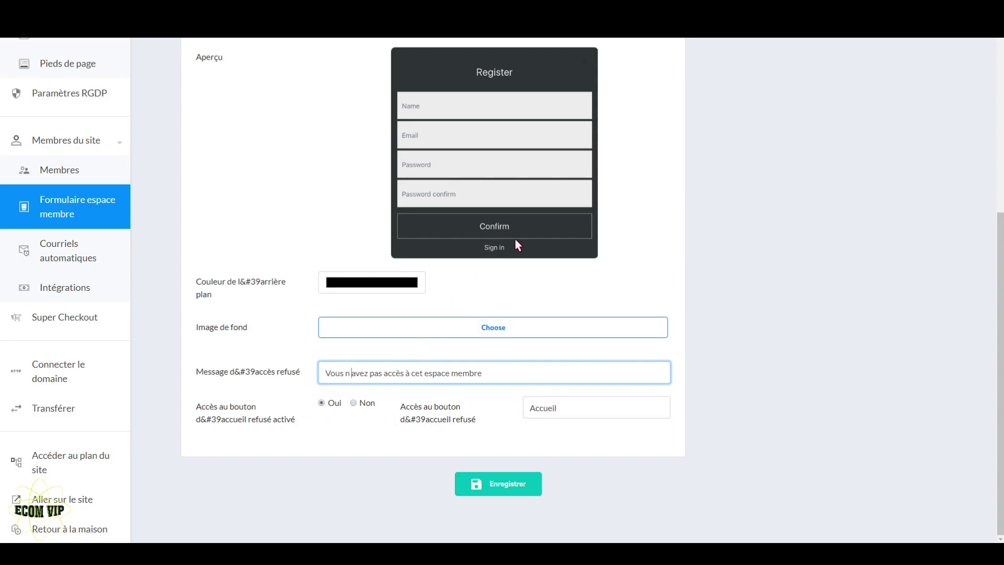
{"action": "left_click", "coordinate": [507, 490]}
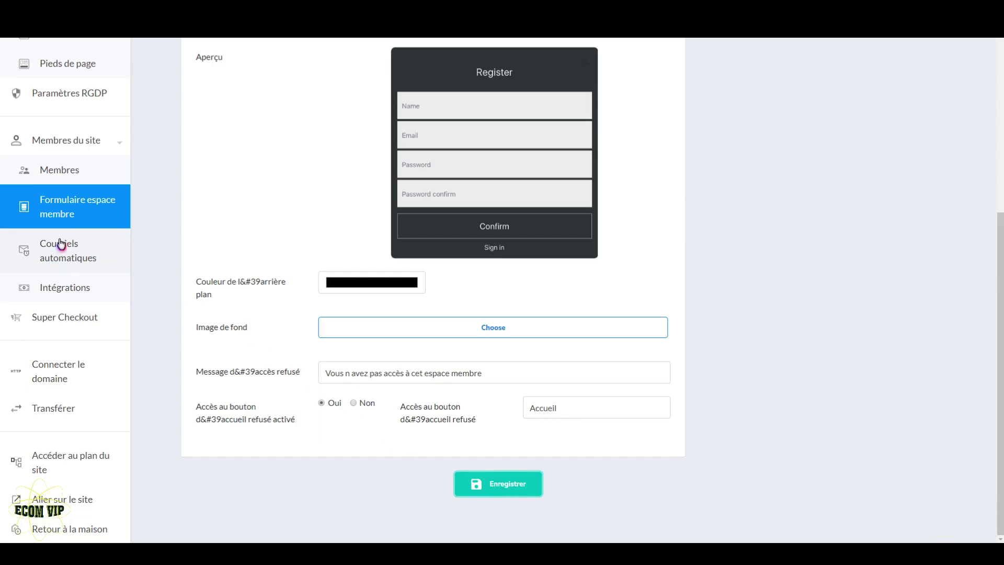
Create a new automatic email theme named zone membre for the site.
{"action": "left_click", "coordinate": [55, 257]}
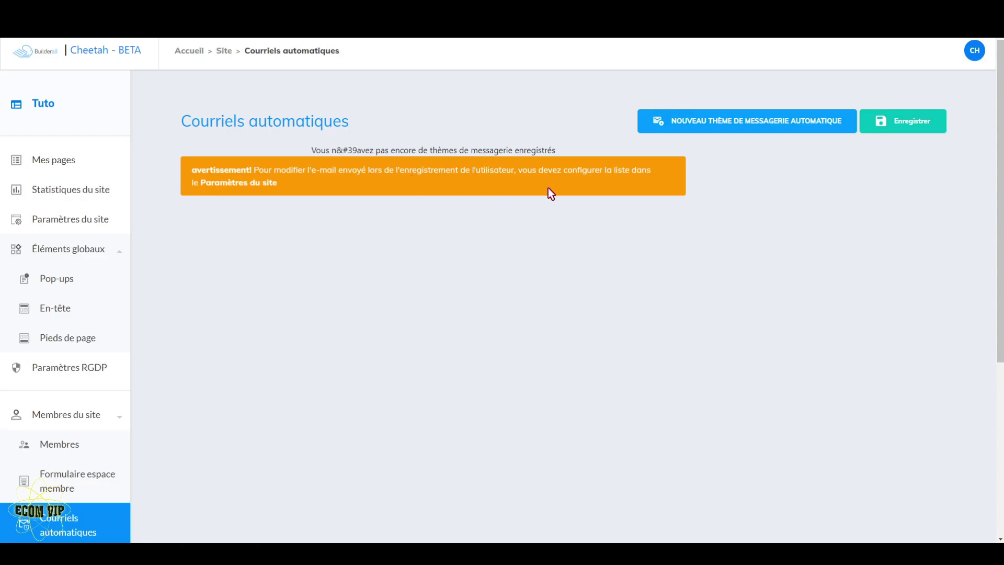
{"action": "left_click", "coordinate": [712, 127]}
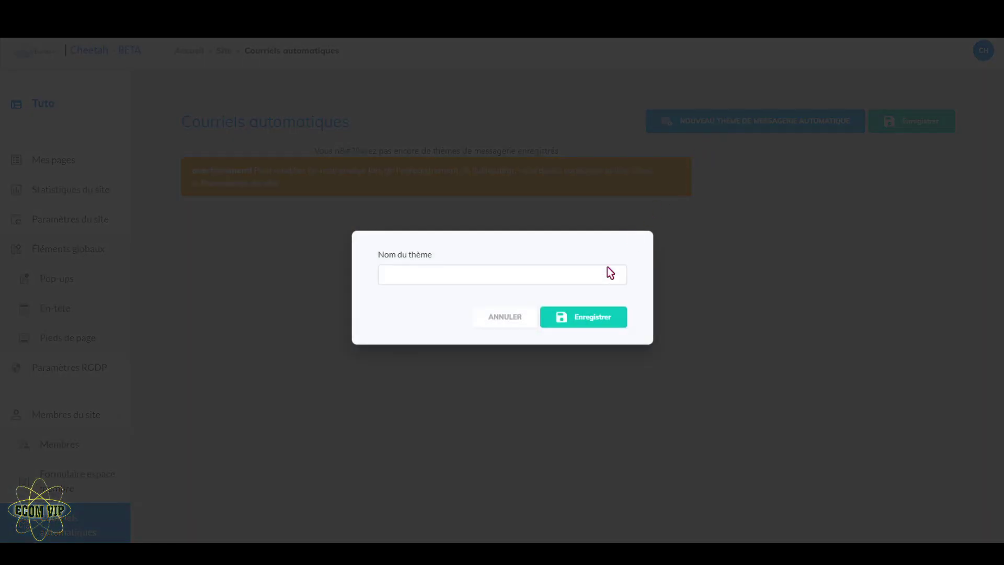
{"action": "left_click", "coordinate": [465, 277]}
{"action": "type", "text": "zone membre"}
{"action": "left_click", "coordinate": [573, 316]}
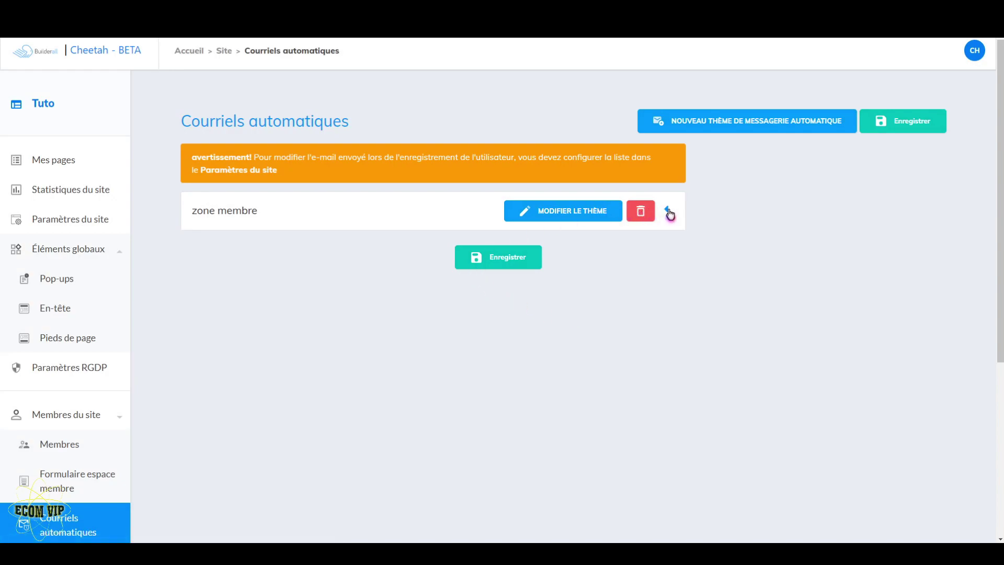
Expand the zone membre email theme, review its Bienvenue message and save the automatic emails.
{"action": "left_click", "coordinate": [666, 212]}
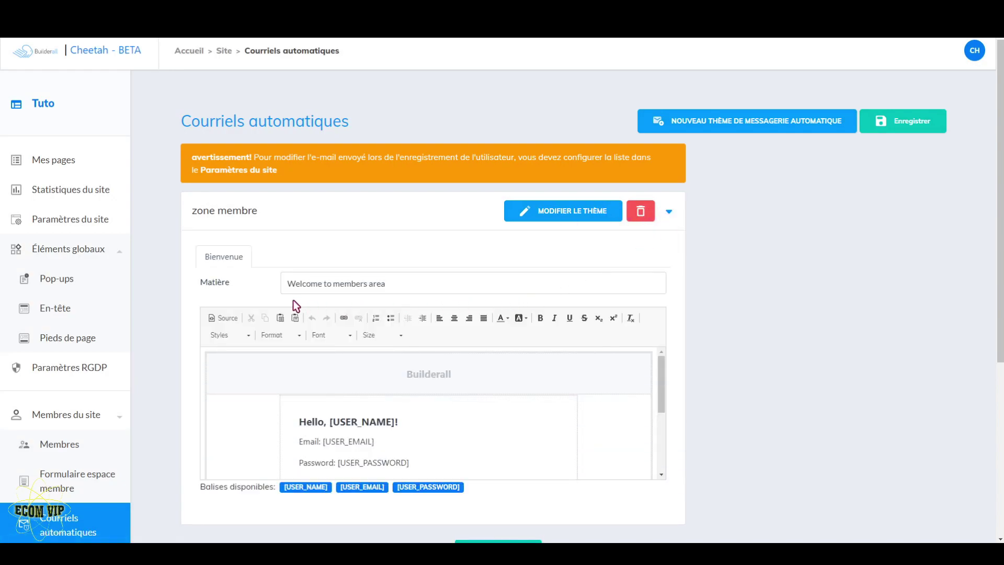
{"action": "scroll", "coordinate": [471, 324], "scroll_direction": "down", "scroll_amount": 2}
{"action": "scroll", "coordinate": [453, 348], "scroll_direction": "down", "scroll_amount": 3}
{"action": "scroll", "coordinate": [462, 335], "scroll_direction": "up", "scroll_amount": 2}
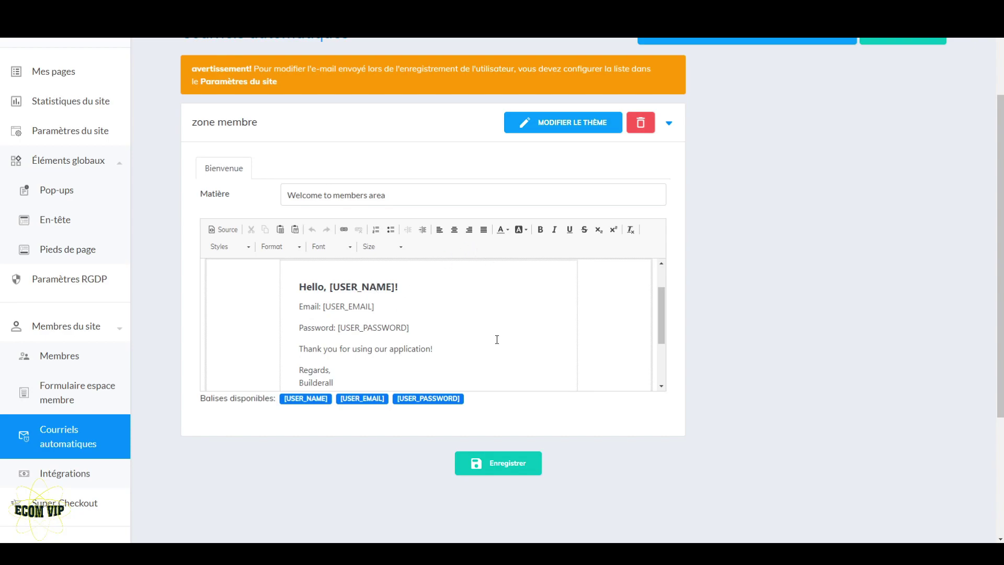
{"action": "left_click", "coordinate": [513, 475]}
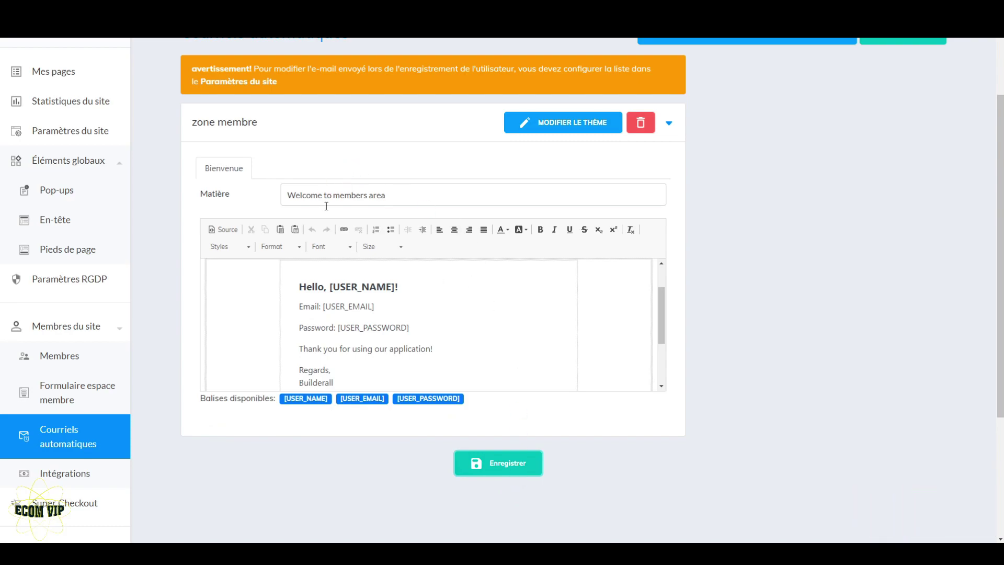
View the site's integrations page and republish the Tuto site from its page overview.
{"action": "left_click", "coordinate": [69, 472]}
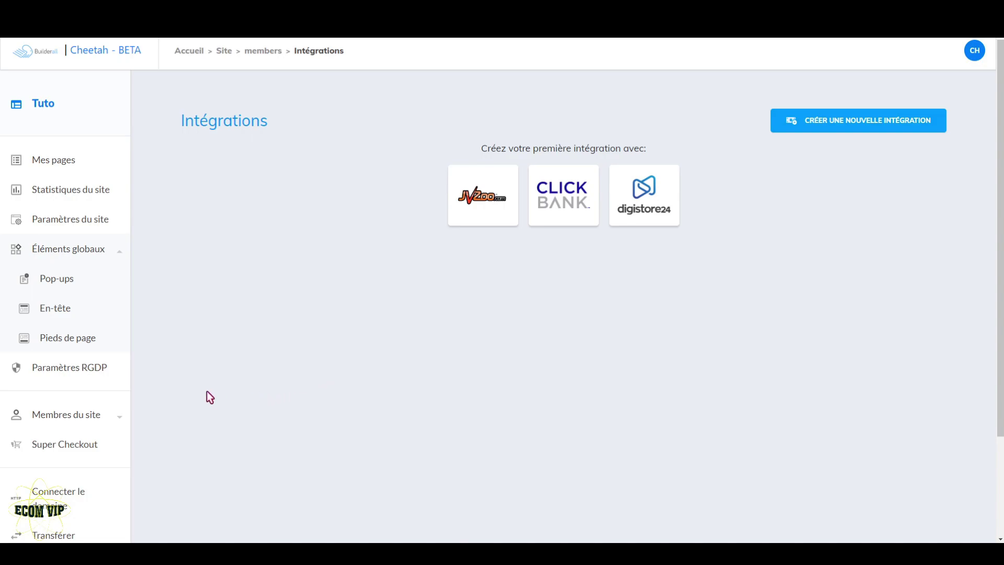
{"action": "left_click", "coordinate": [54, 164]}
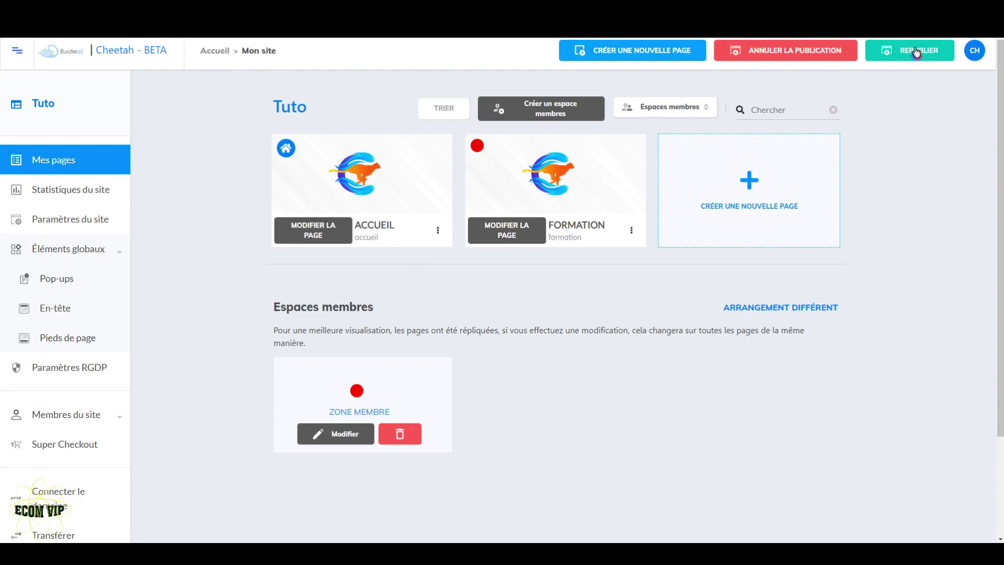
{"action": "left_click", "coordinate": [916, 53]}
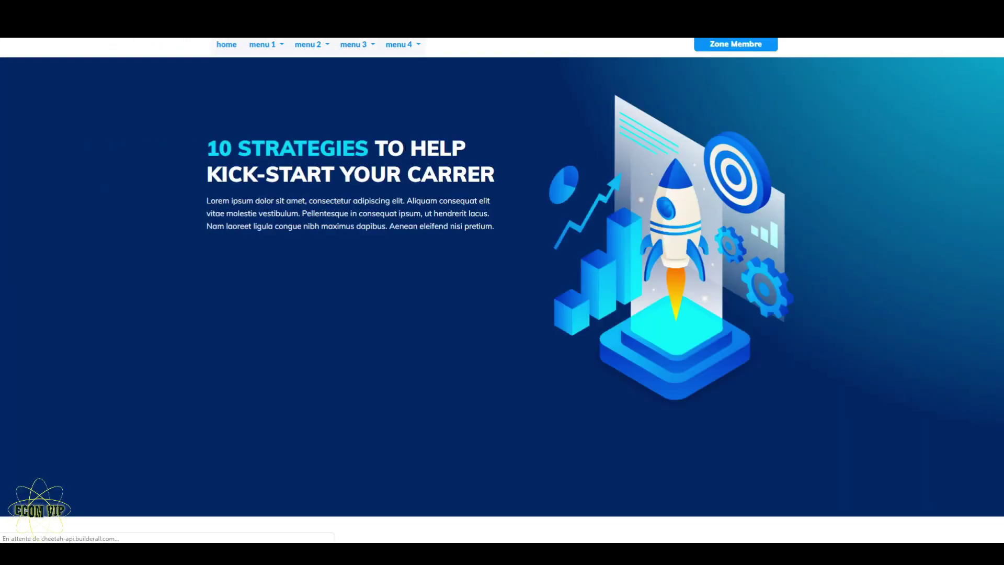
Register a test member on the published site's Zone Membre form with a name, email, password and password confirmation.
{"action": "left_click", "coordinate": [741, 46]}
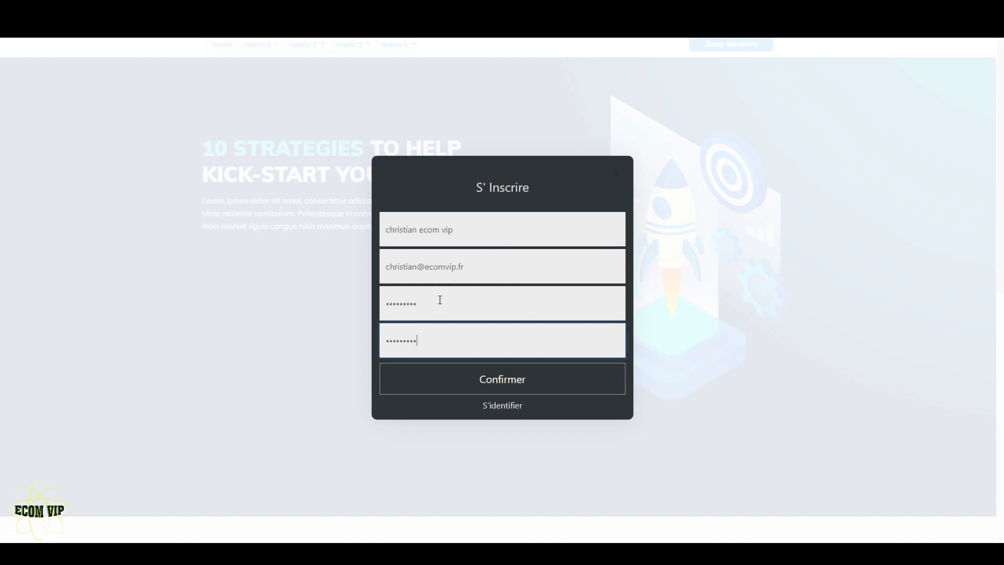
{"action": "left_click", "coordinate": [510, 382]}
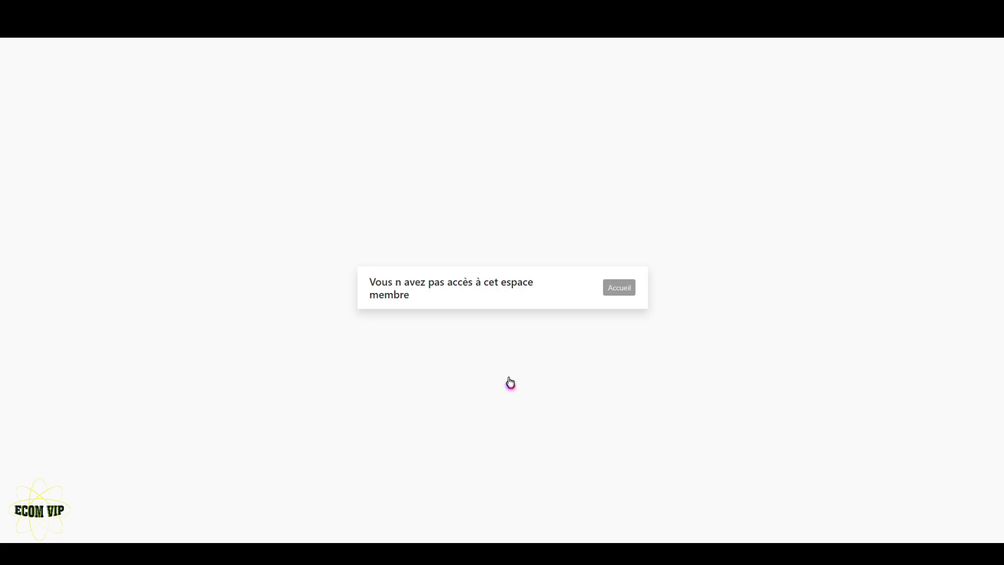
Check the access-denied message and home button settings in the member form theme, and follow Accueil on the published access-denied page.
{"action": "left_click", "coordinate": [316, 32]}
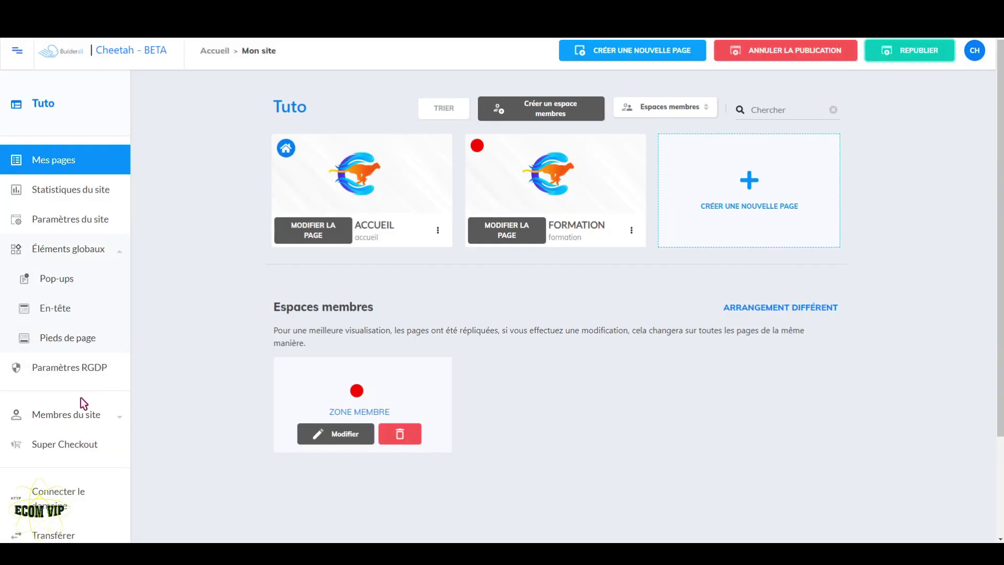
{"action": "left_click", "coordinate": [62, 416]}
{"action": "scroll", "coordinate": [92, 416], "scroll_direction": "down", "scroll_amount": 3}
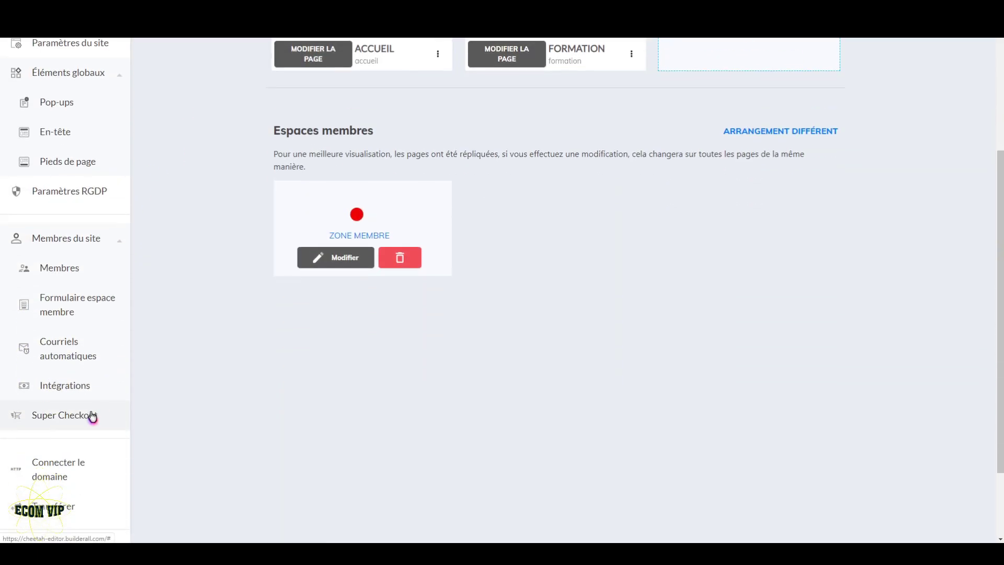
{"action": "left_click", "coordinate": [86, 312]}
{"action": "scroll", "coordinate": [293, 314], "scroll_direction": "down", "scroll_amount": 3}
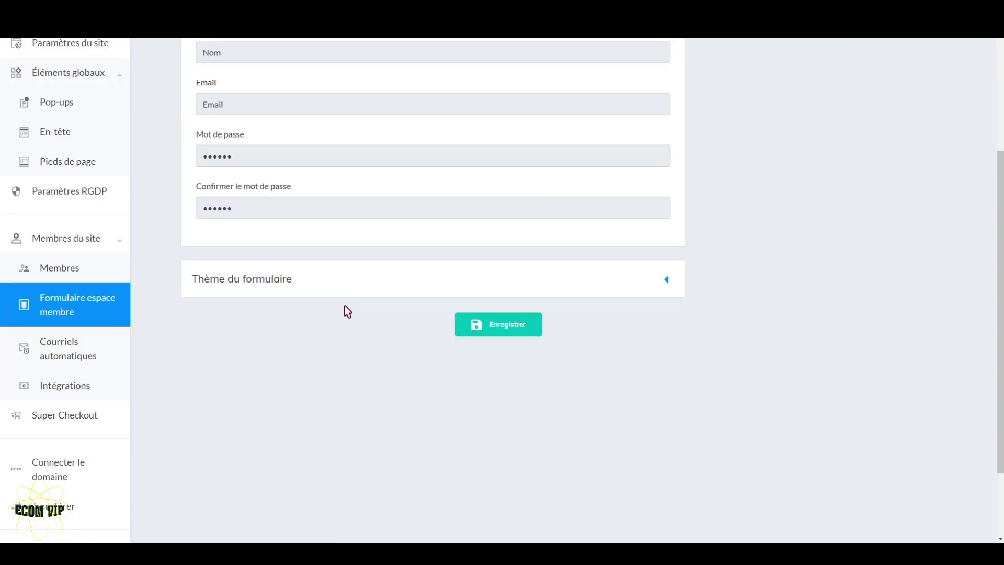
{"action": "left_click", "coordinate": [664, 280]}
{"action": "scroll", "coordinate": [335, 377], "scroll_direction": "down", "scroll_amount": 2}
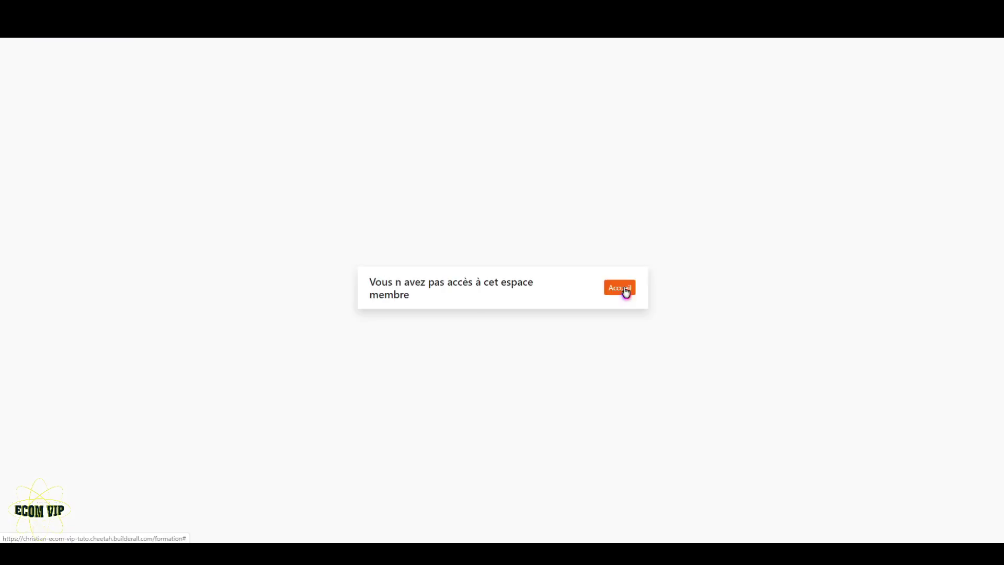
{"action": "left_click", "coordinate": [624, 288]}
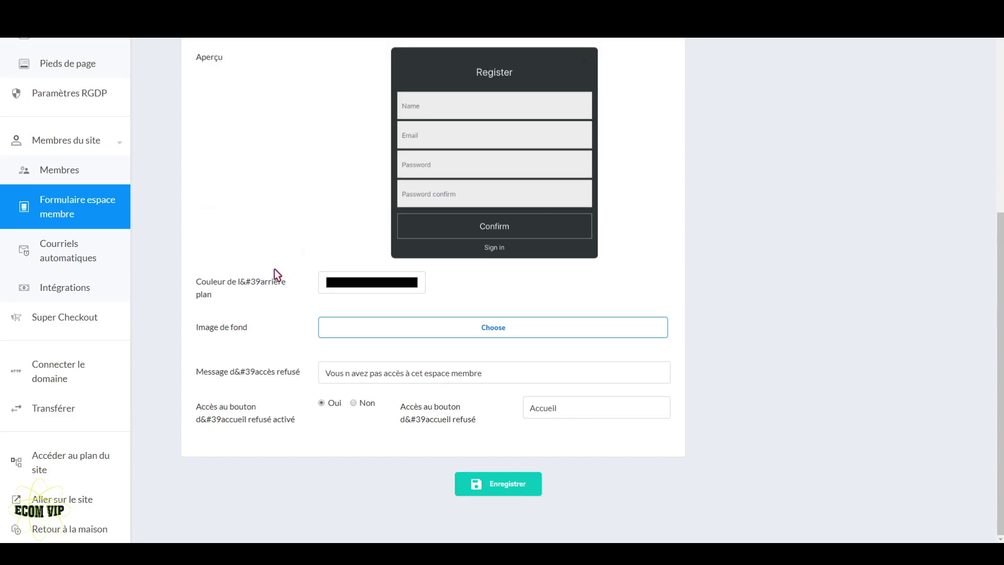
Grant the registered test member the zone membre authorisation in the site's member list and save it.
{"action": "scroll", "coordinate": [92, 350], "scroll_direction": "up", "scroll_amount": 3}
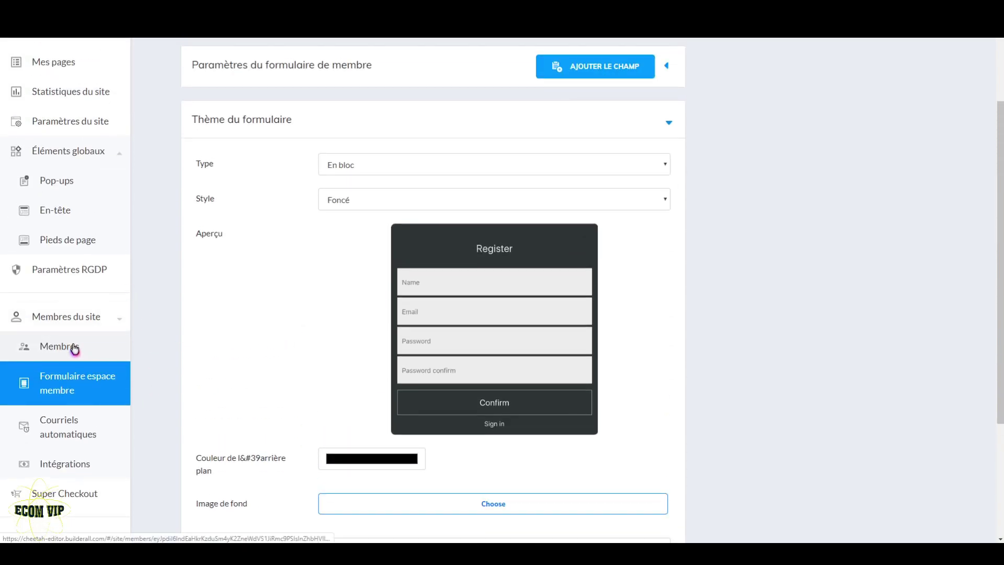
{"action": "left_click", "coordinate": [75, 349]}
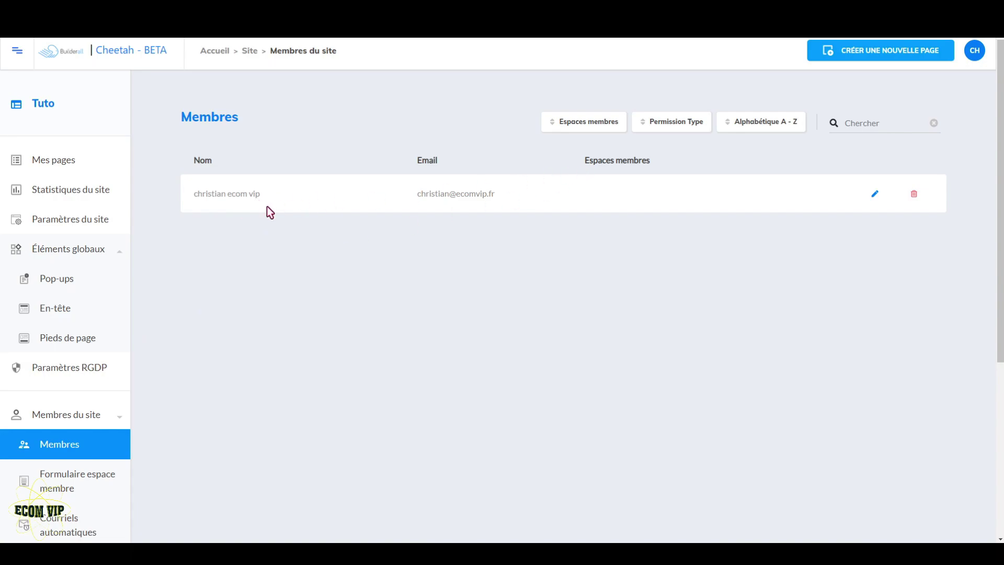
{"action": "left_click", "coordinate": [873, 196]}
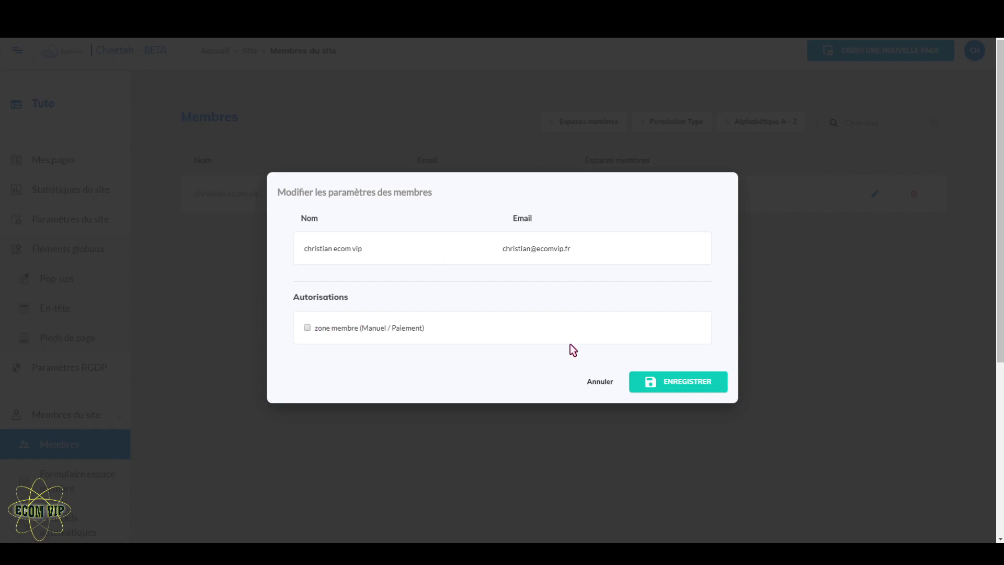
{"action": "left_click", "coordinate": [306, 327]}
{"action": "left_click", "coordinate": [688, 381]}
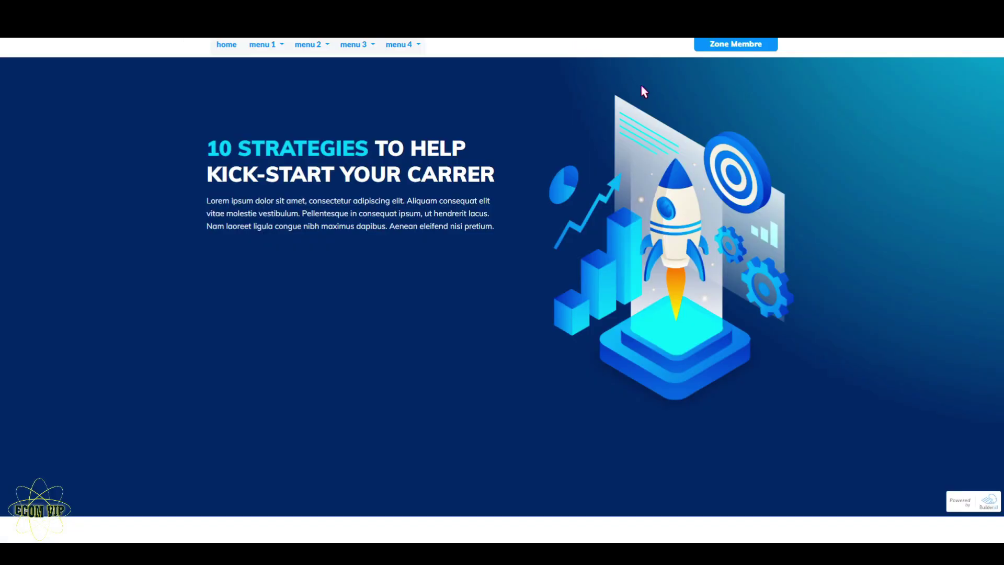
Log in to the published site's Zone Membre as the existing test member with the email and account password.
{"action": "left_click", "coordinate": [746, 44]}
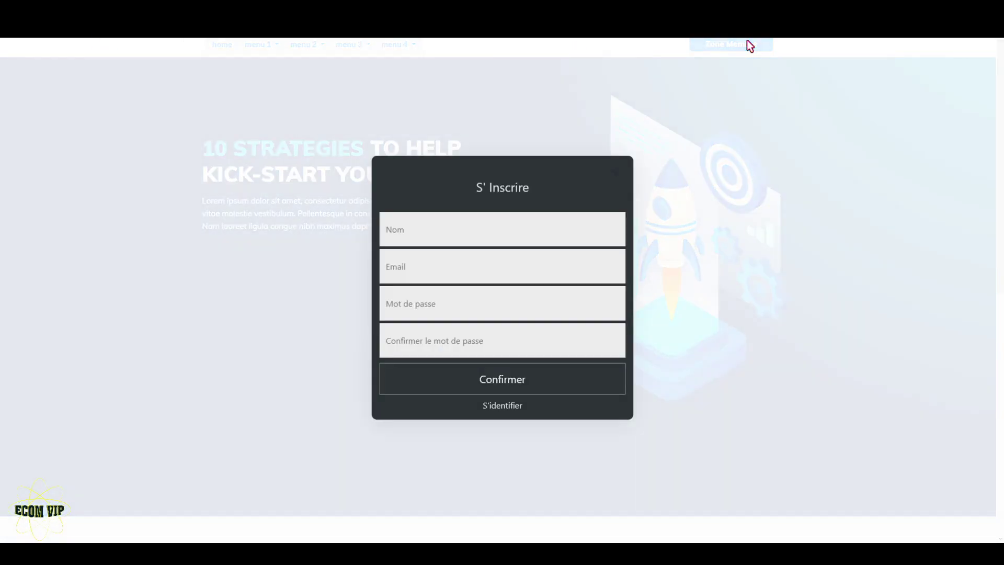
{"action": "left_click", "coordinate": [518, 408]}
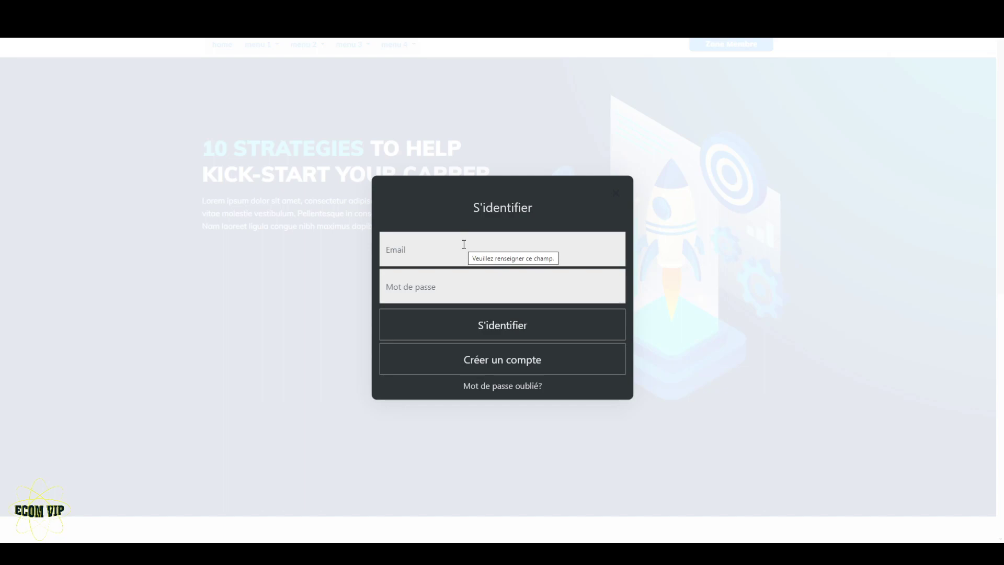
{"action": "left_click", "coordinate": [515, 318]}
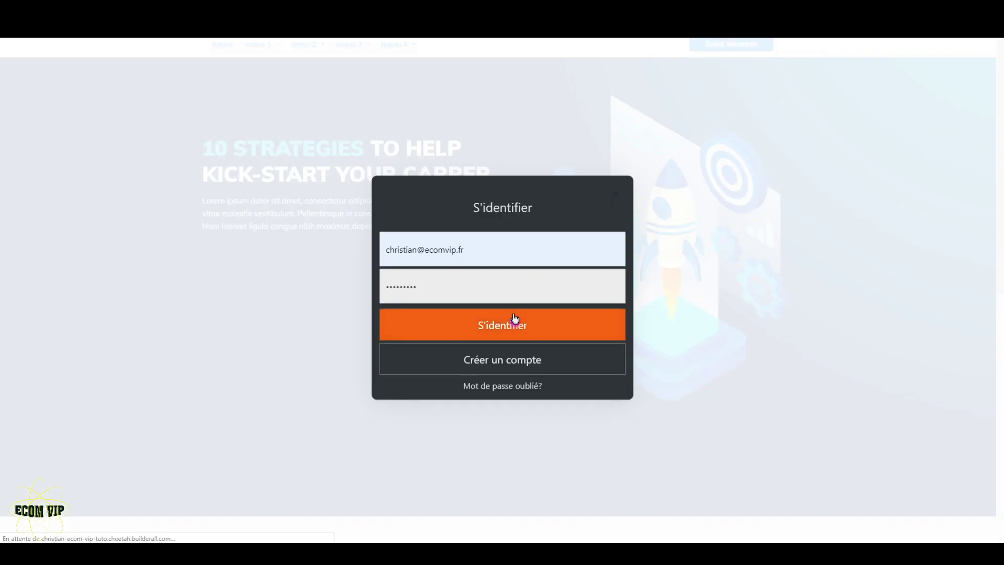
{"action": "left_click", "coordinate": [515, 318]}
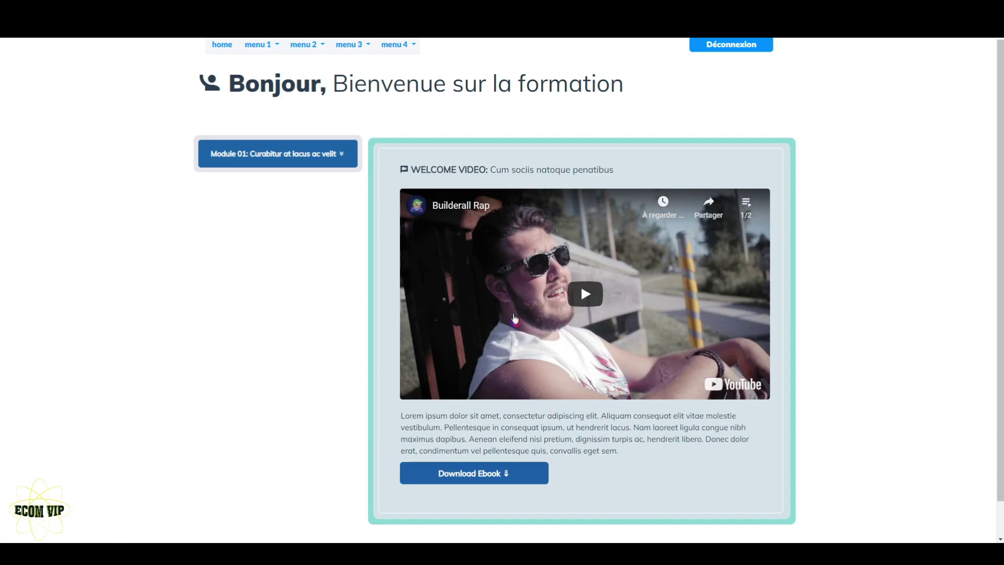
Expand Module 01 on the training page and browse its lessons 2, 3 and 4.
{"action": "left_click", "coordinate": [346, 154]}
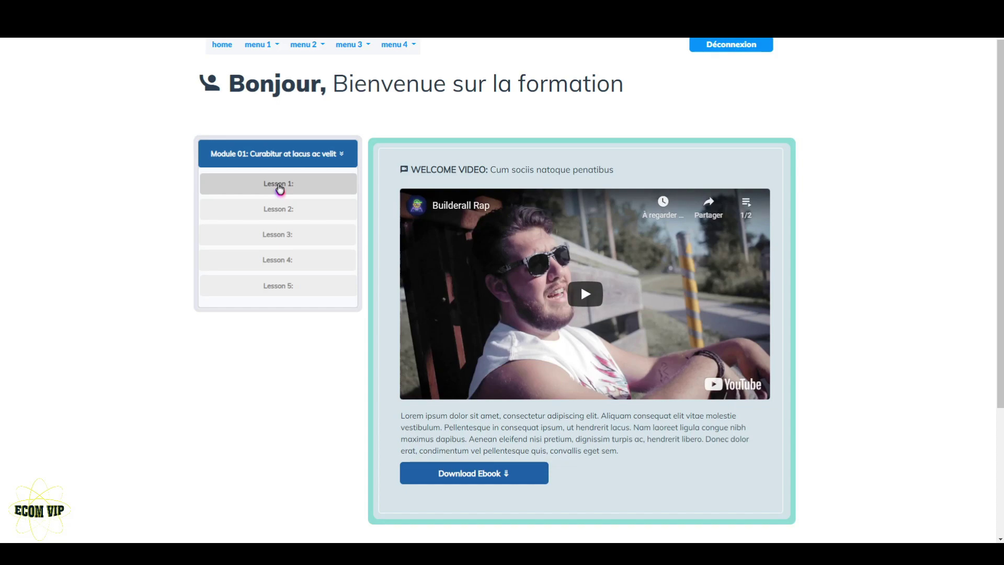
{"action": "left_click", "coordinate": [280, 211]}
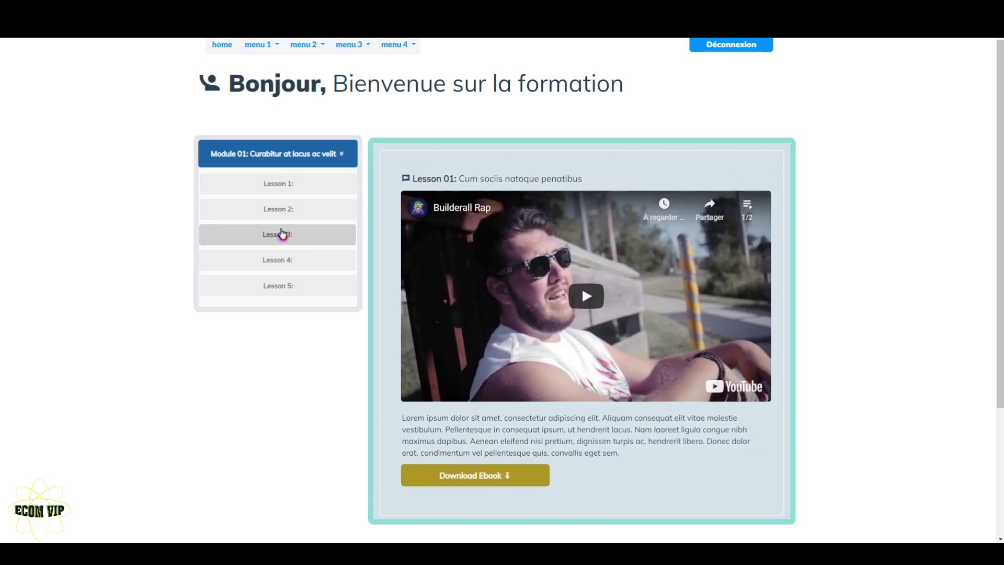
{"action": "left_click", "coordinate": [281, 233]}
{"action": "left_click", "coordinate": [279, 261]}
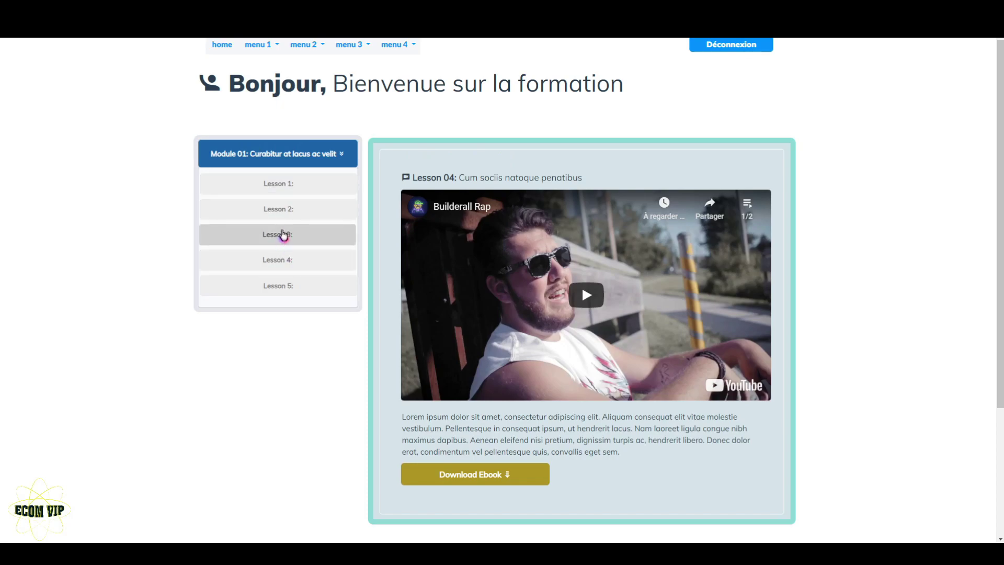
{"action": "left_click", "coordinate": [283, 235]}
{"action": "left_click", "coordinate": [287, 213]}
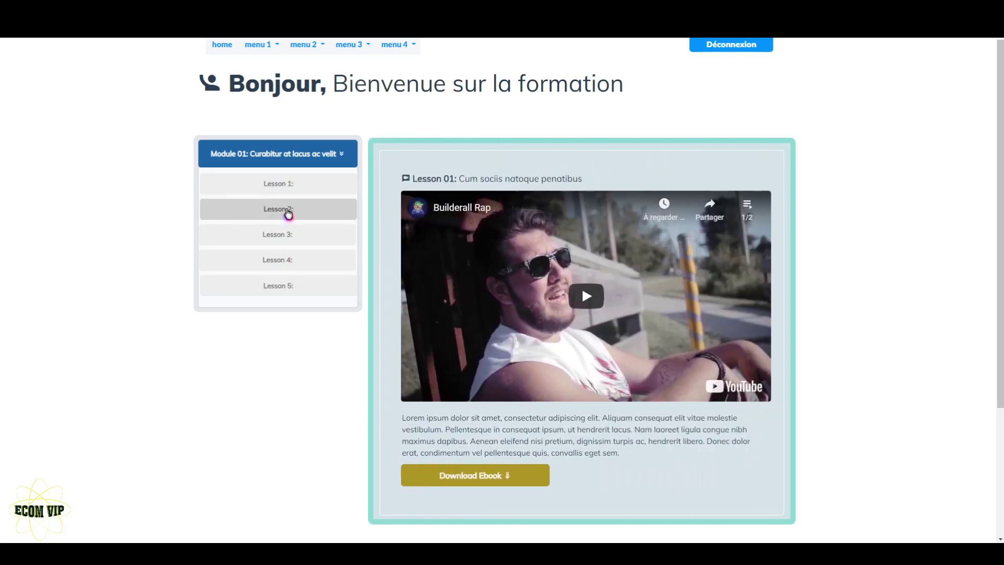